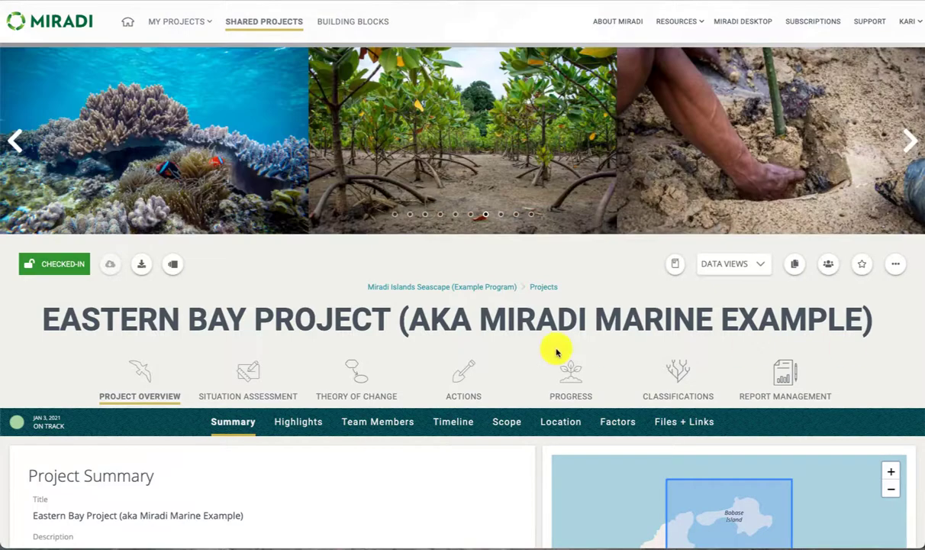
Step: Open the Rat Elimination Strategy Results Chain v 2.0 from Theory of Change in full screen
{"action": "left_click", "coordinate": [357, 379]}
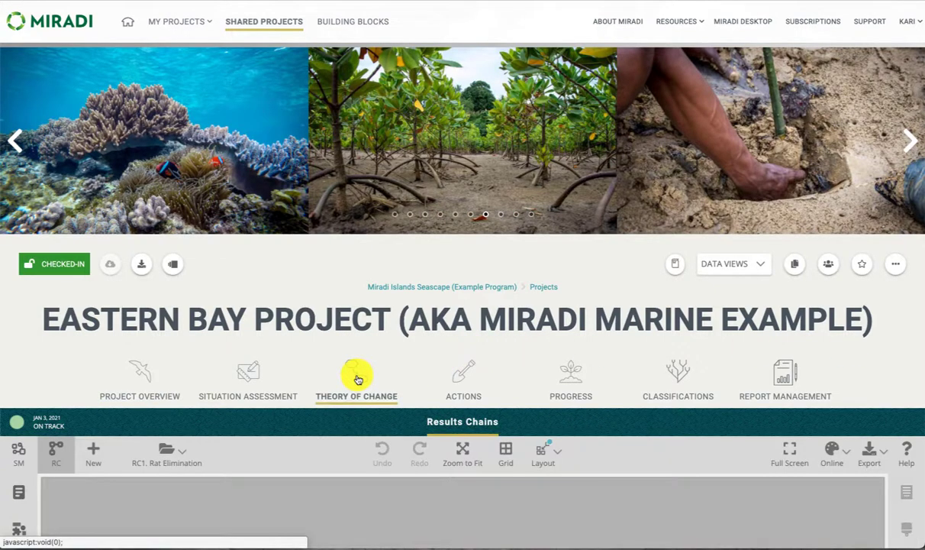
{"action": "scroll", "coordinate": [305, 419], "scroll_direction": "down", "scroll_amount": 3}
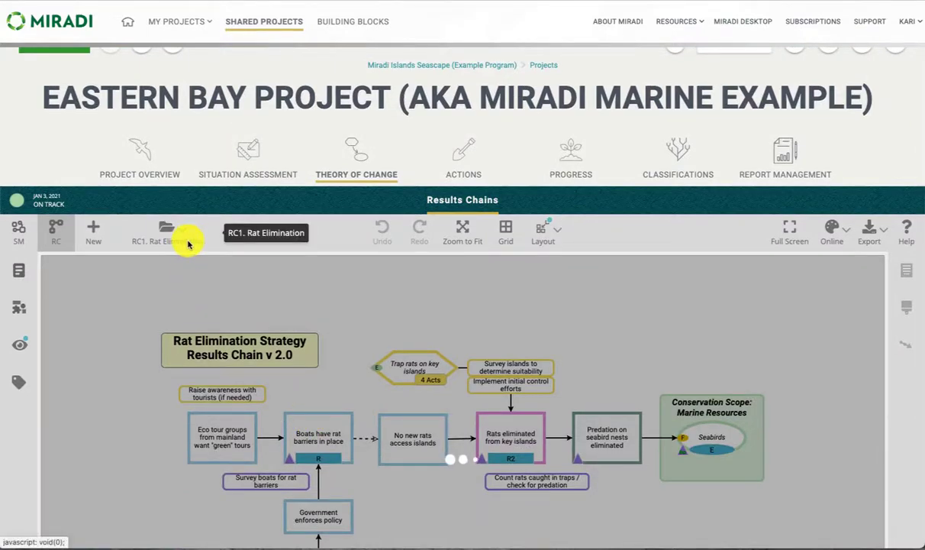
{"action": "left_click", "coordinate": [791, 227]}
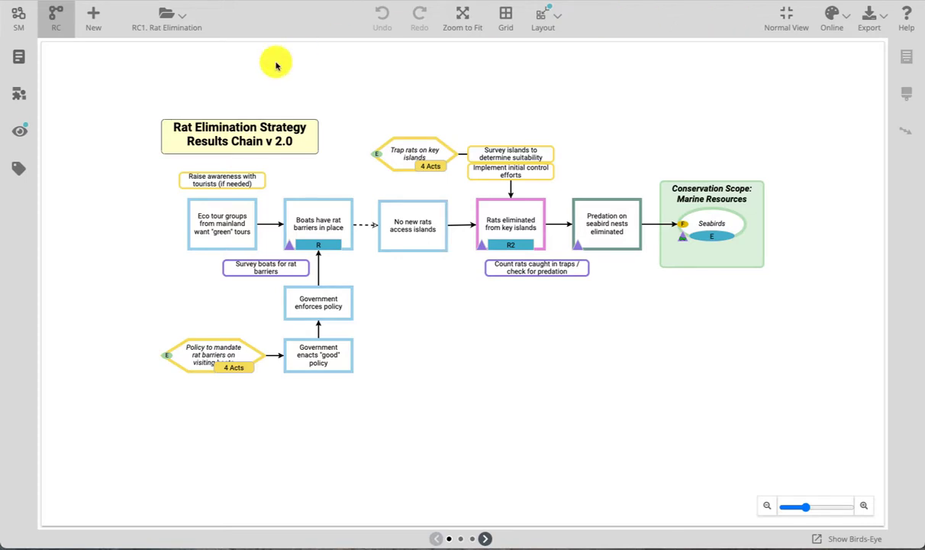
{"action": "left_click", "coordinate": [20, 56]}
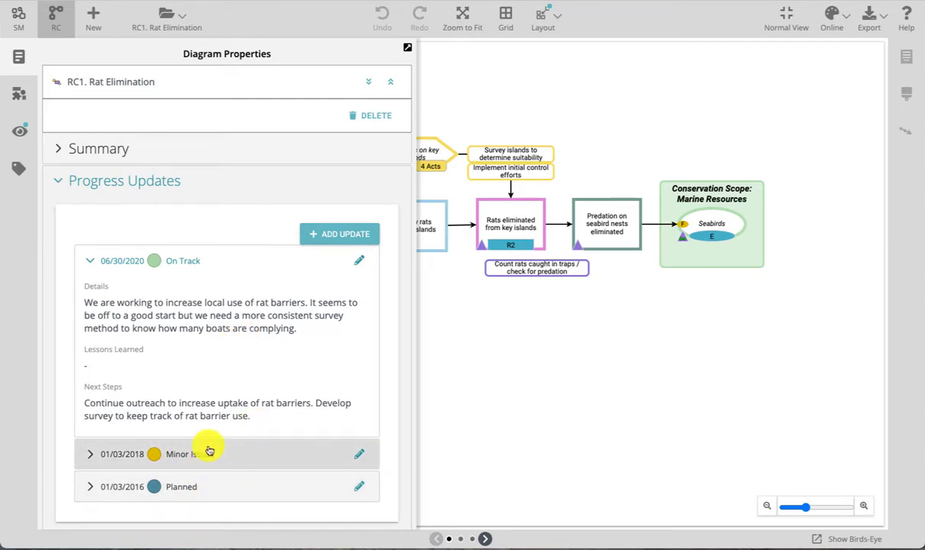
{"action": "left_click", "coordinate": [357, 262]}
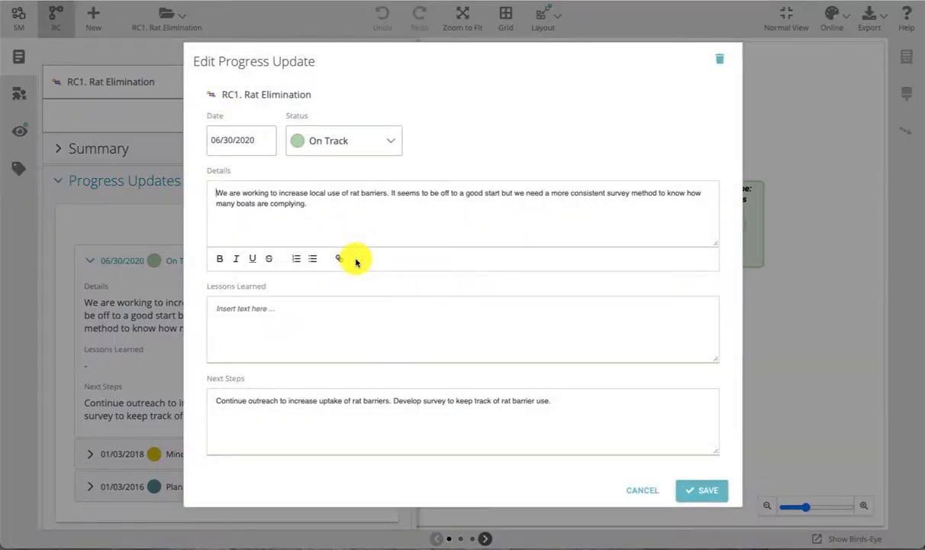
{"action": "left_click", "coordinate": [648, 491]}
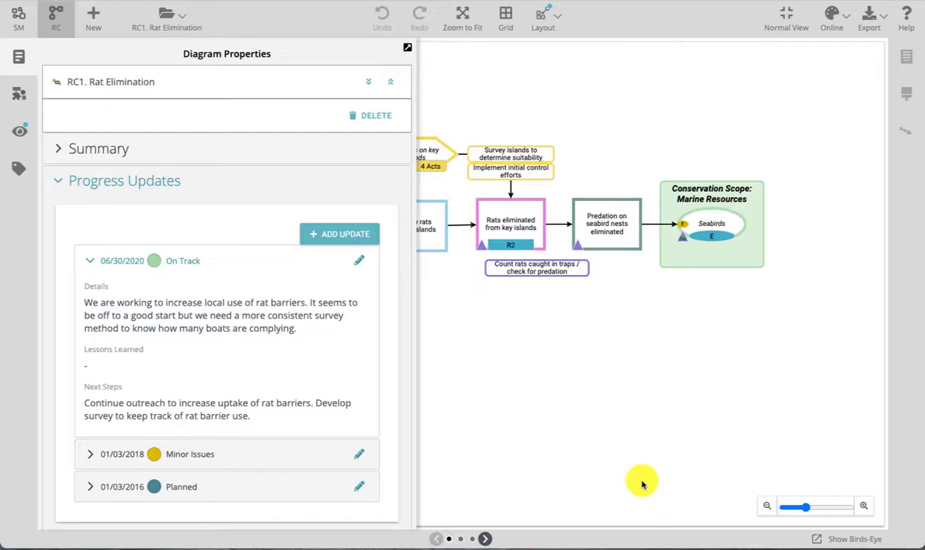
{"action": "left_click", "coordinate": [333, 235]}
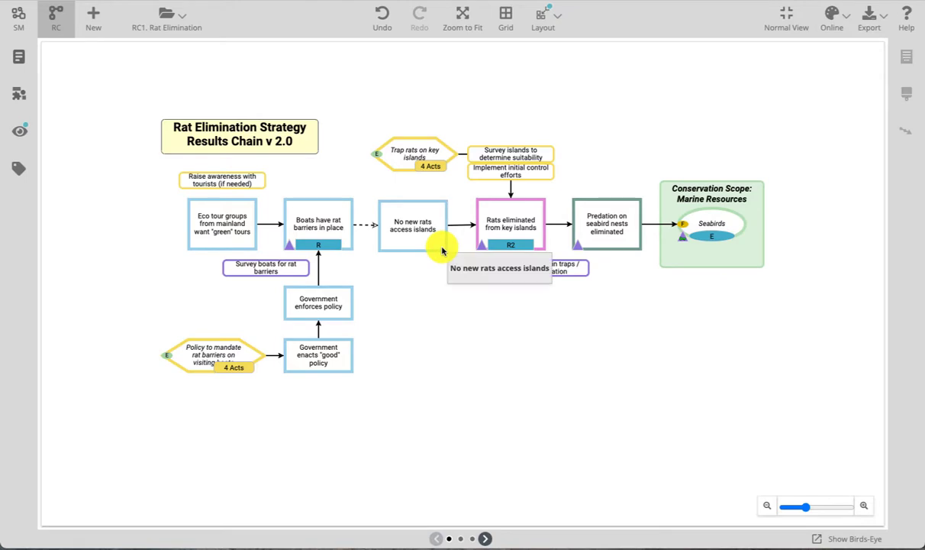
Step: Turn on Status badges in the diagram visibility settings, toggling Progress Status off and back on
{"action": "left_click", "coordinate": [22, 133]}
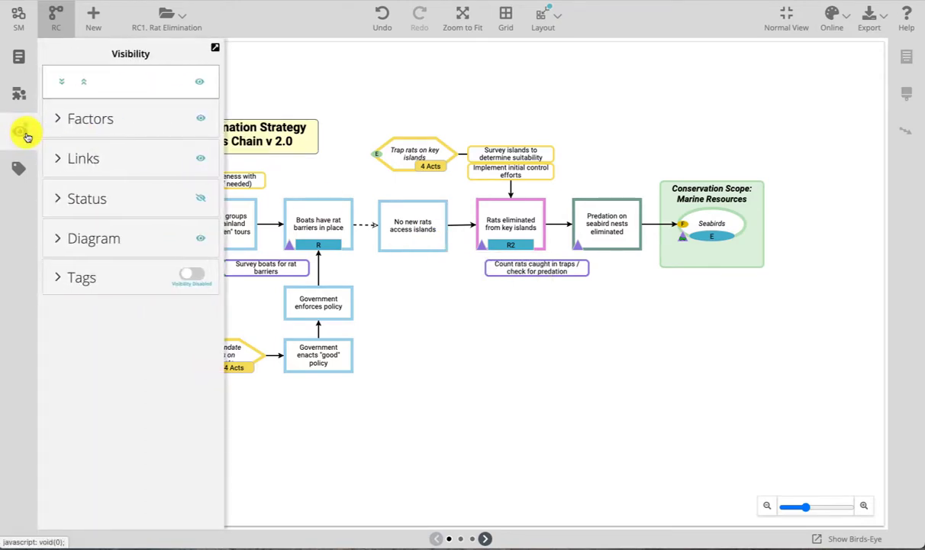
{"action": "left_click", "coordinate": [202, 200]}
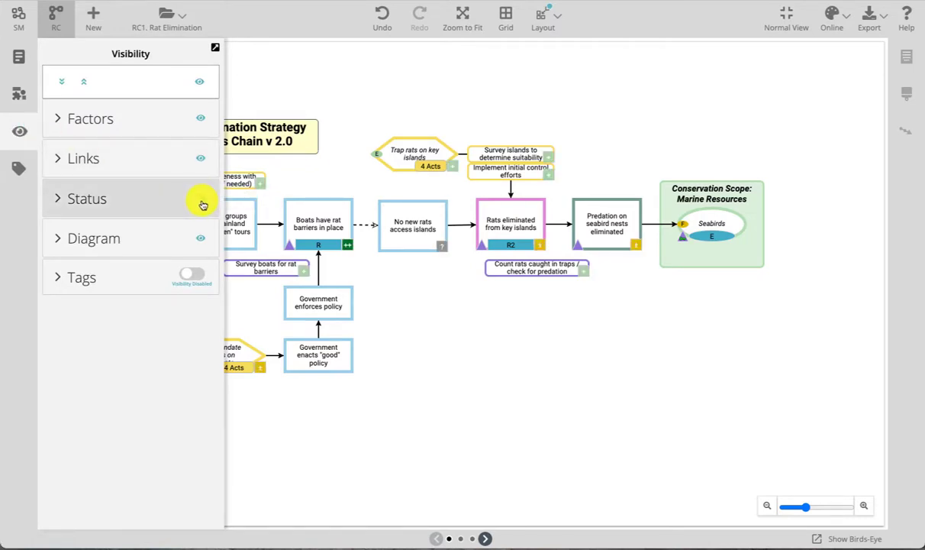
{"action": "left_click", "coordinate": [54, 198]}
{"action": "left_click", "coordinate": [200, 228]}
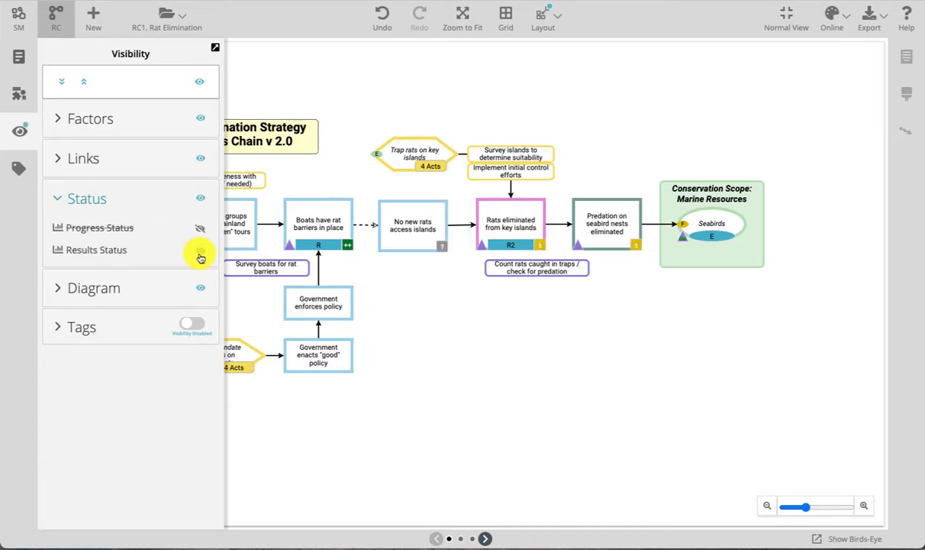
{"action": "left_click", "coordinate": [204, 229]}
{"action": "left_click", "coordinate": [15, 132]}
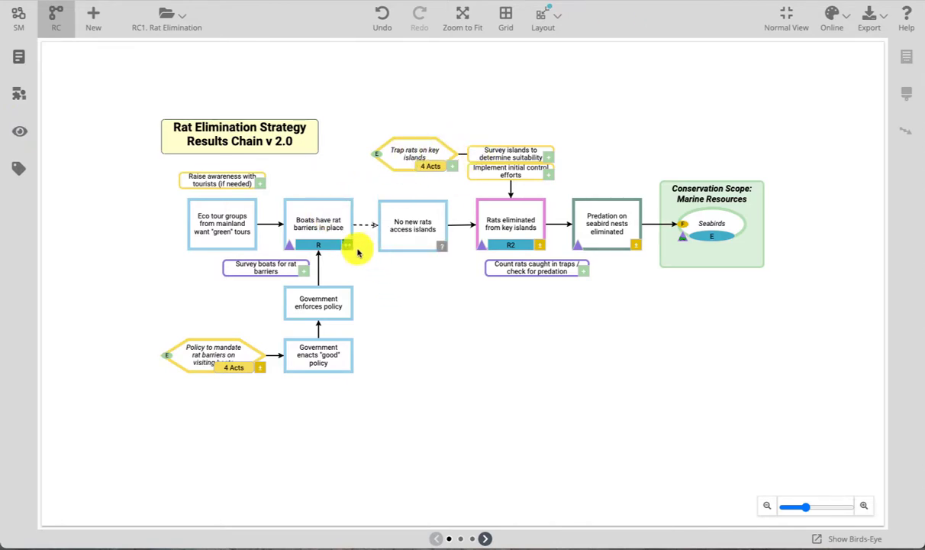
{"action": "mouse_move", "coordinate": [348, 252]}
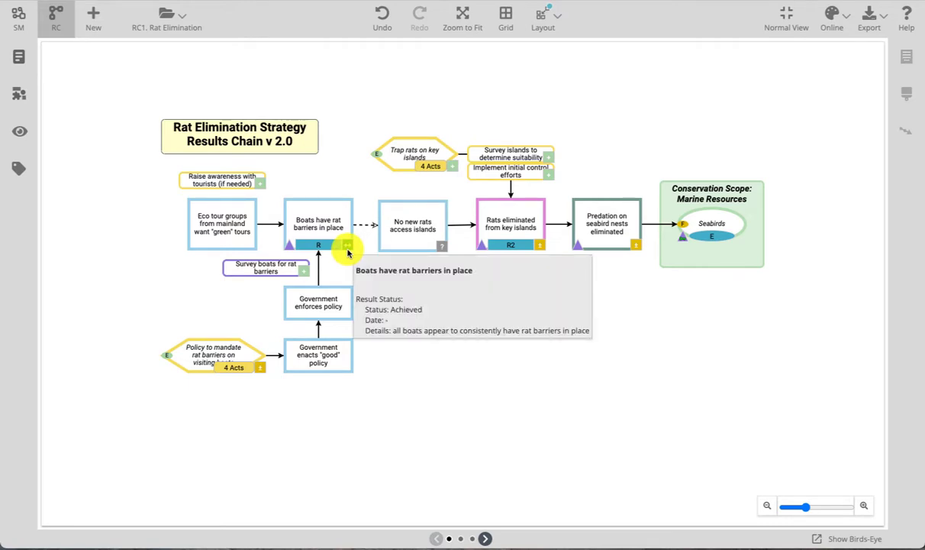
{"action": "left_click", "coordinate": [348, 249]}
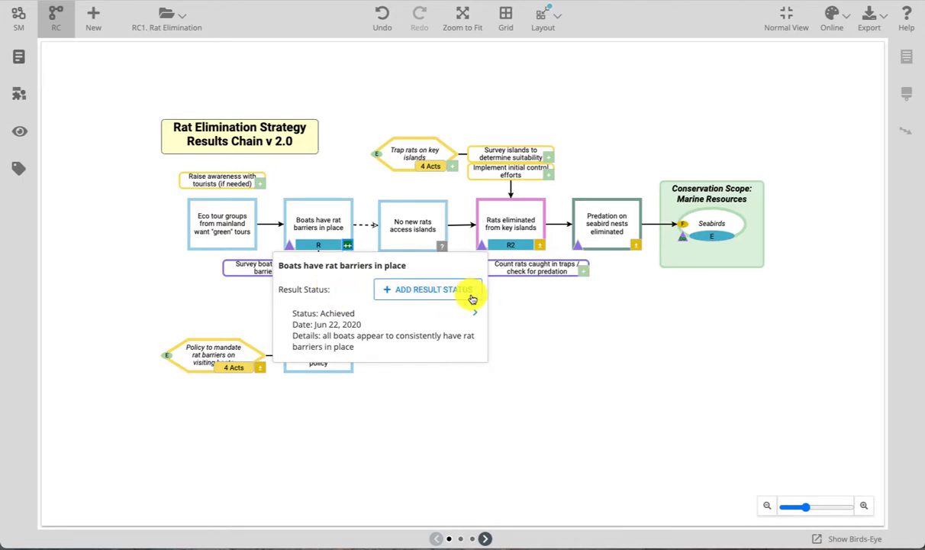
{"action": "left_click", "coordinate": [321, 334]}
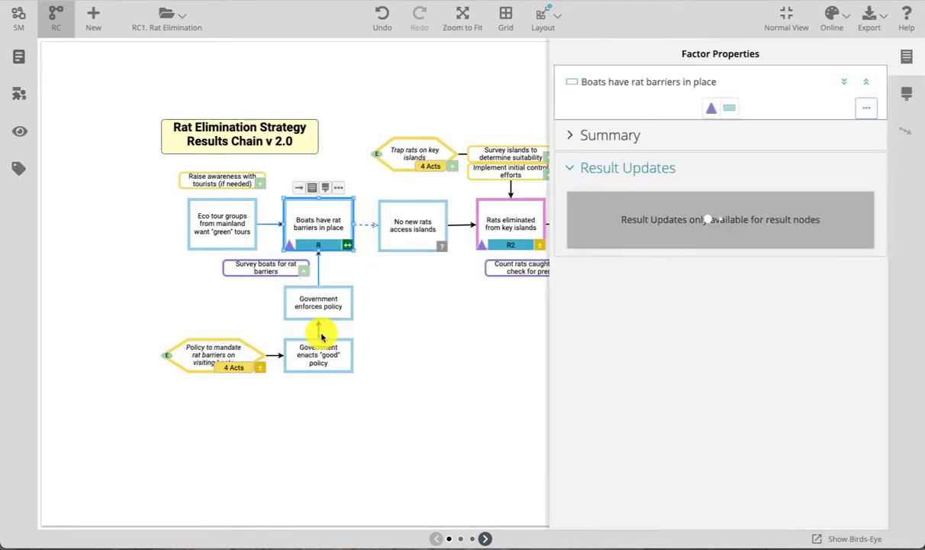
{"action": "left_click", "coordinate": [581, 244]}
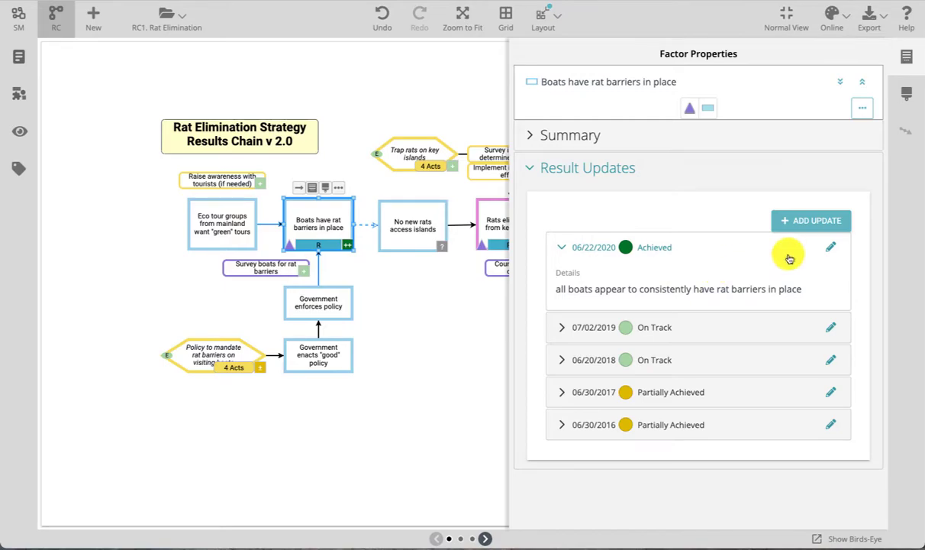
{"action": "left_click", "coordinate": [831, 247]}
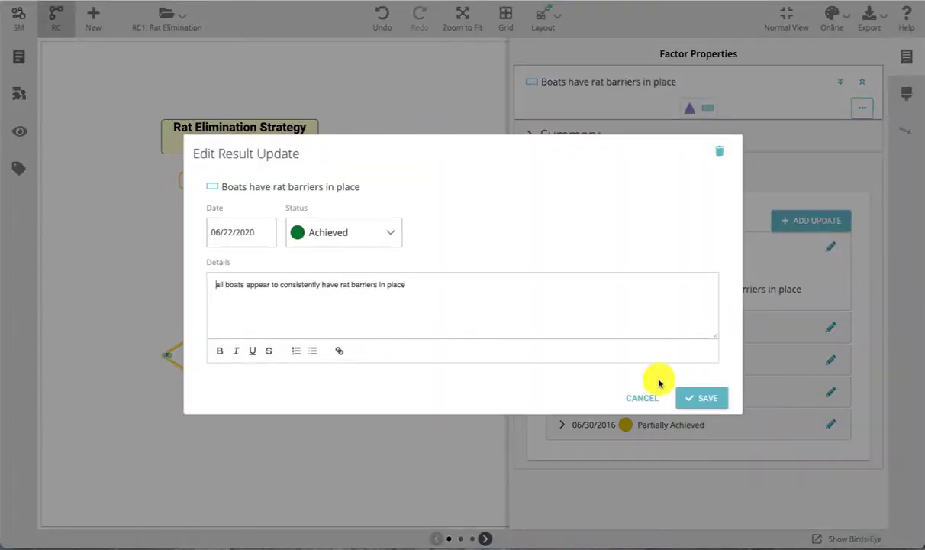
{"action": "left_click", "coordinate": [644, 396]}
{"action": "left_click", "coordinate": [808, 229]}
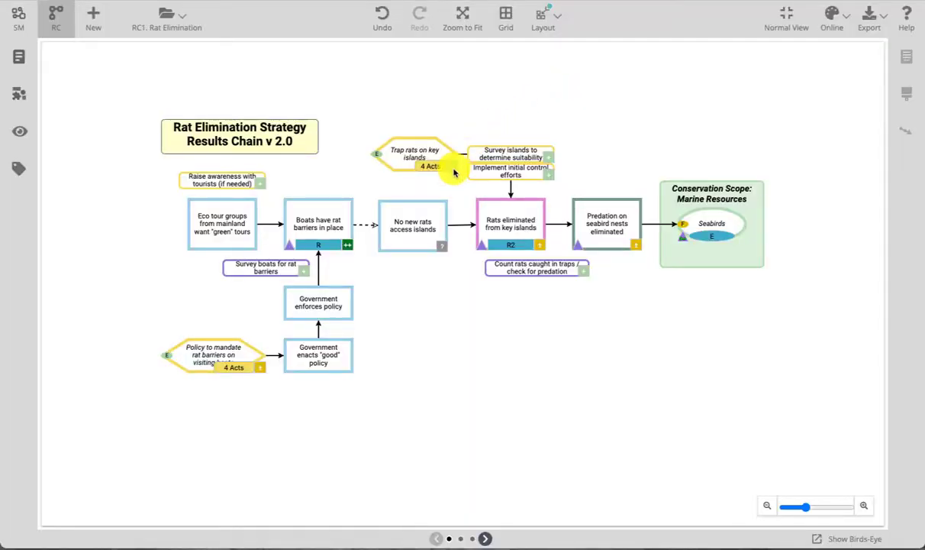
{"action": "mouse_move", "coordinate": [454, 173]}
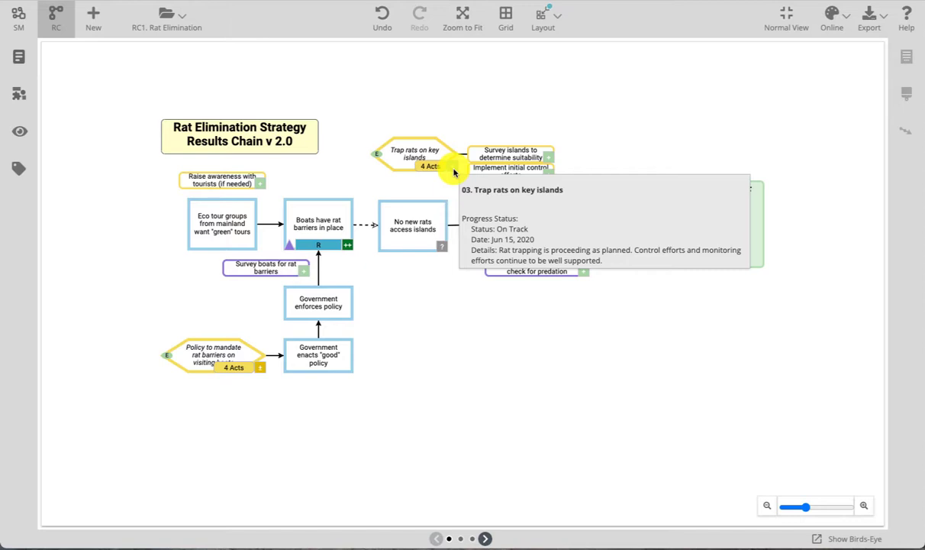
{"action": "left_click", "coordinate": [454, 172]}
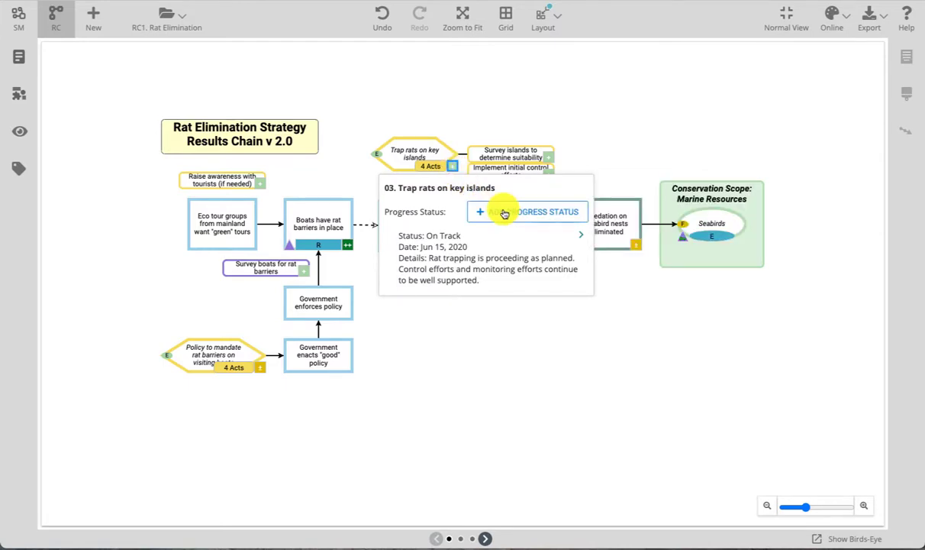
{"action": "left_click", "coordinate": [449, 262]}
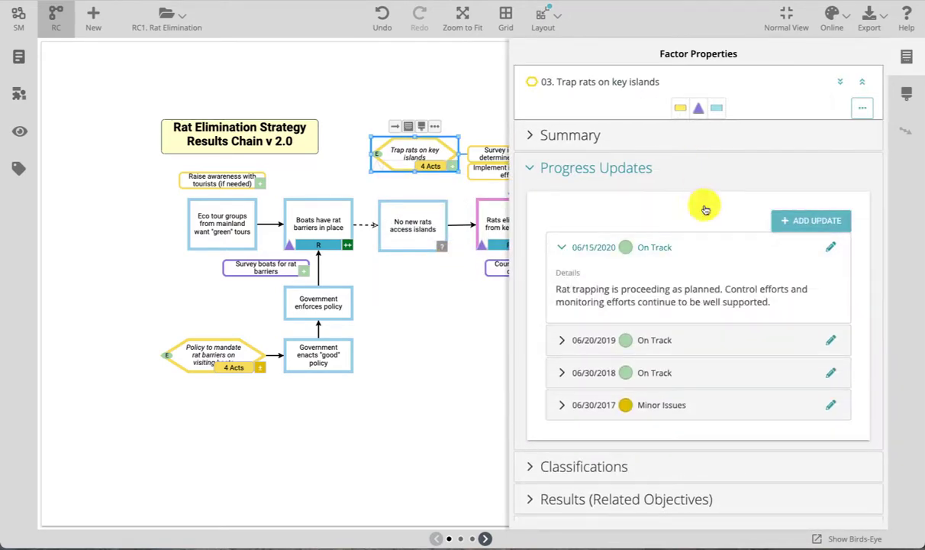
{"action": "left_click", "coordinate": [564, 249]}
{"action": "key", "text": "Escape"}
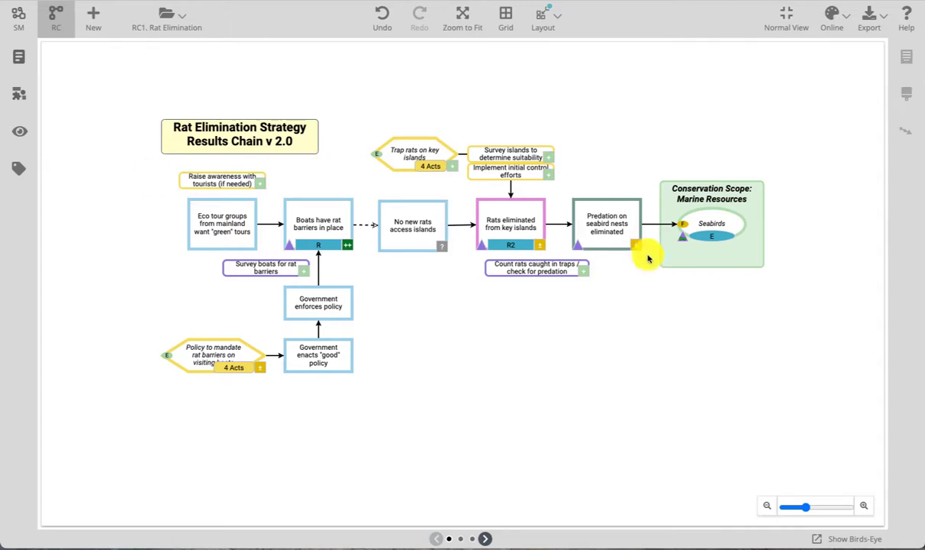
Step: Review the Seabirds target's Healthy Nesting Seabird Populations goal progress percent updates, latest 67% on 01/03/2020
{"action": "left_click", "coordinate": [715, 241]}
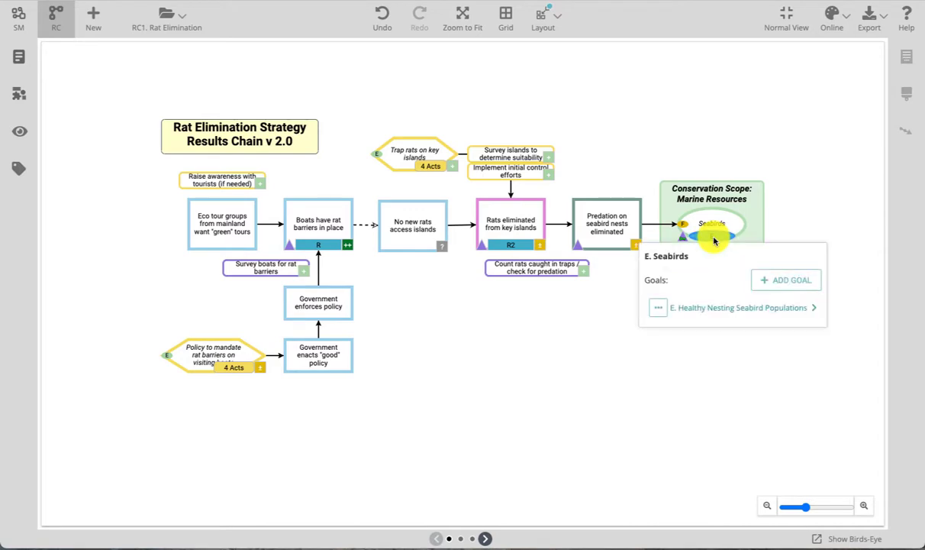
{"action": "left_click", "coordinate": [726, 311]}
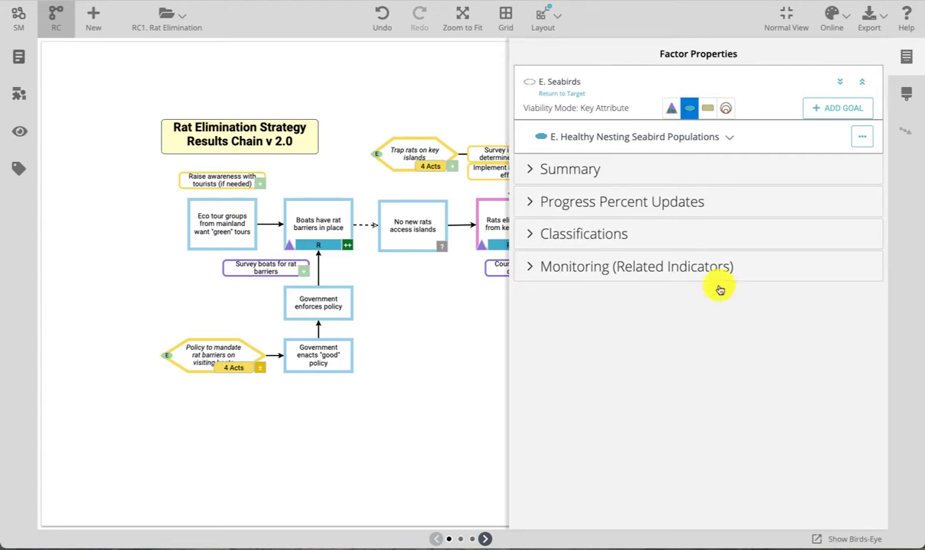
{"action": "left_click", "coordinate": [551, 204]}
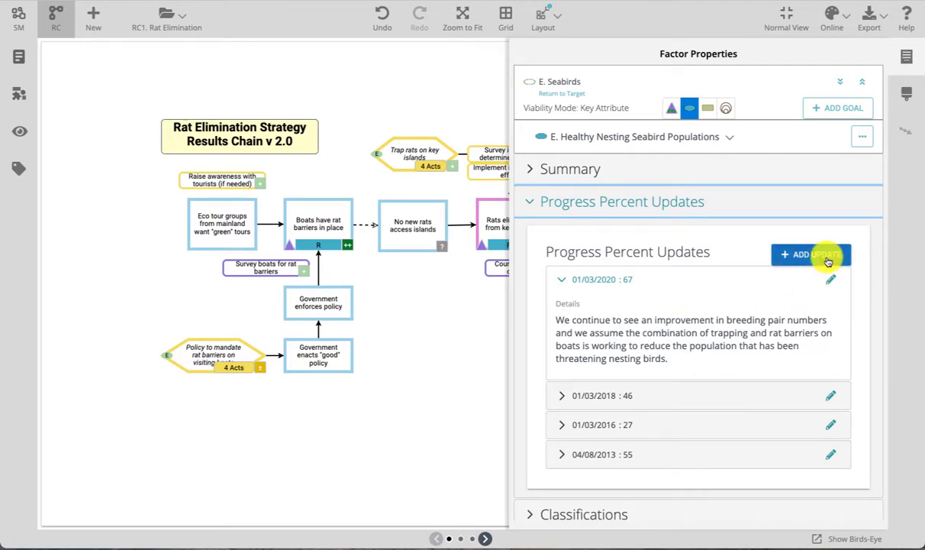
{"action": "left_click", "coordinate": [505, 102]}
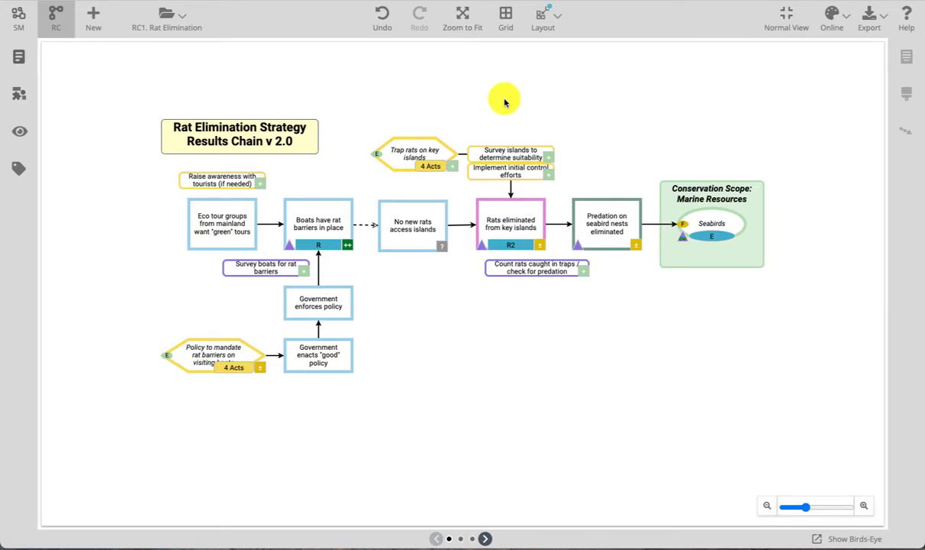
{"action": "mouse_move", "coordinate": [483, 248]}
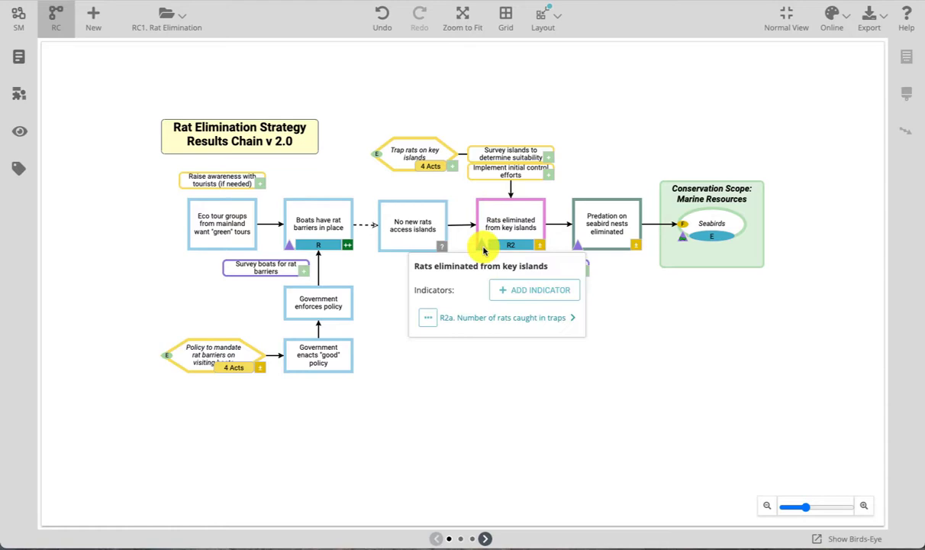
{"action": "left_click", "coordinate": [463, 303]}
{"action": "left_click", "coordinate": [709, 109]}
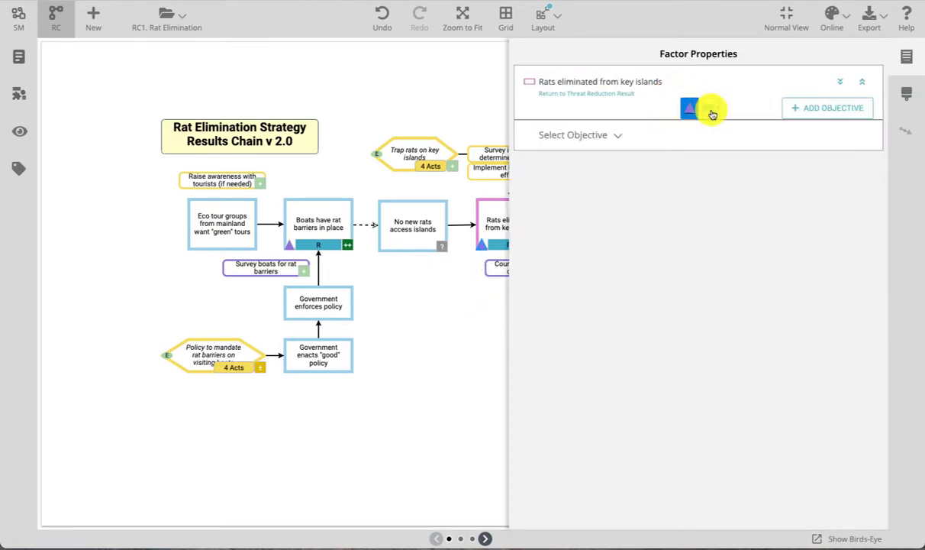
{"action": "left_click", "coordinate": [670, 165]}
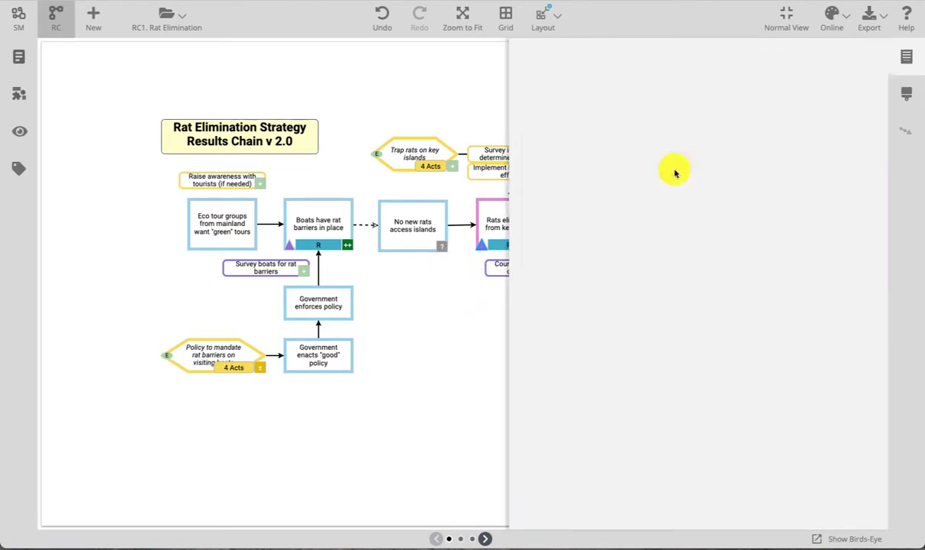
{"action": "left_click", "coordinate": [691, 110]}
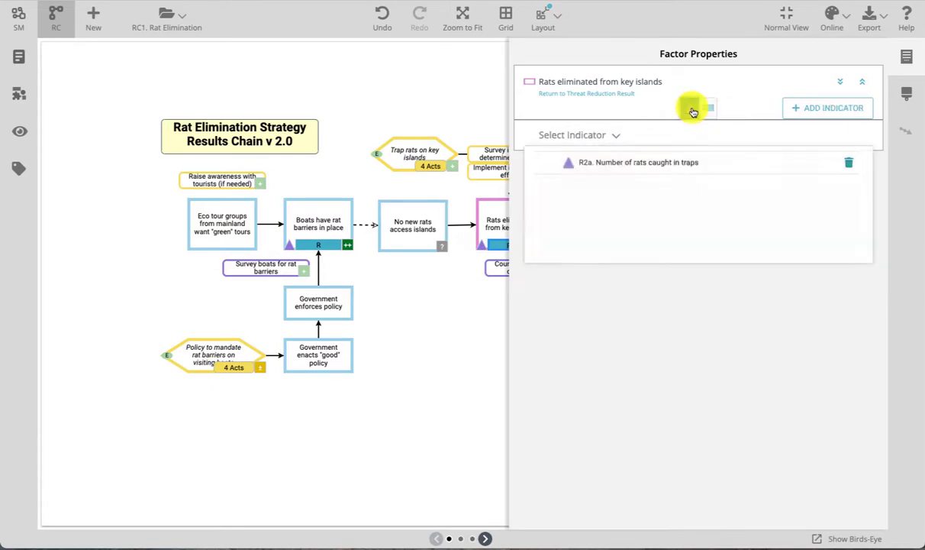
{"action": "left_click", "coordinate": [630, 163]}
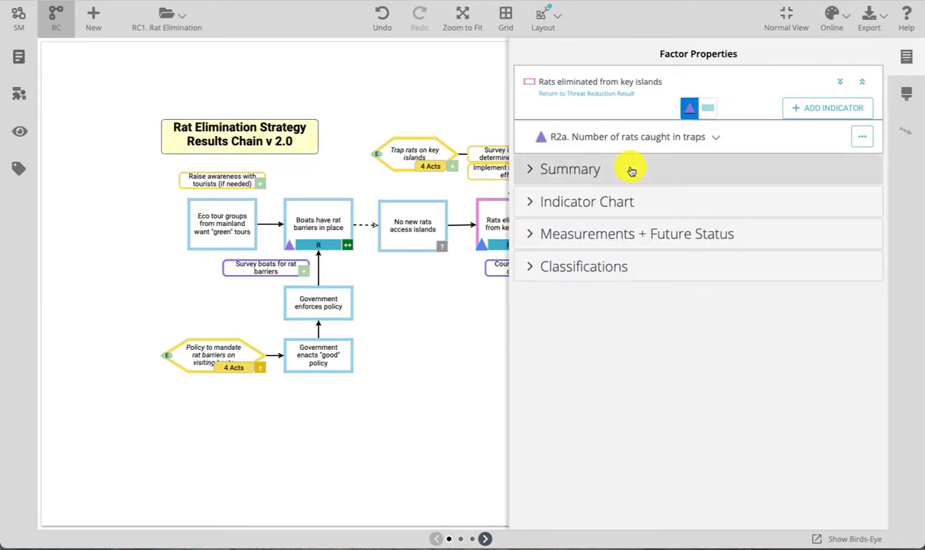
{"action": "left_click", "coordinate": [533, 201]}
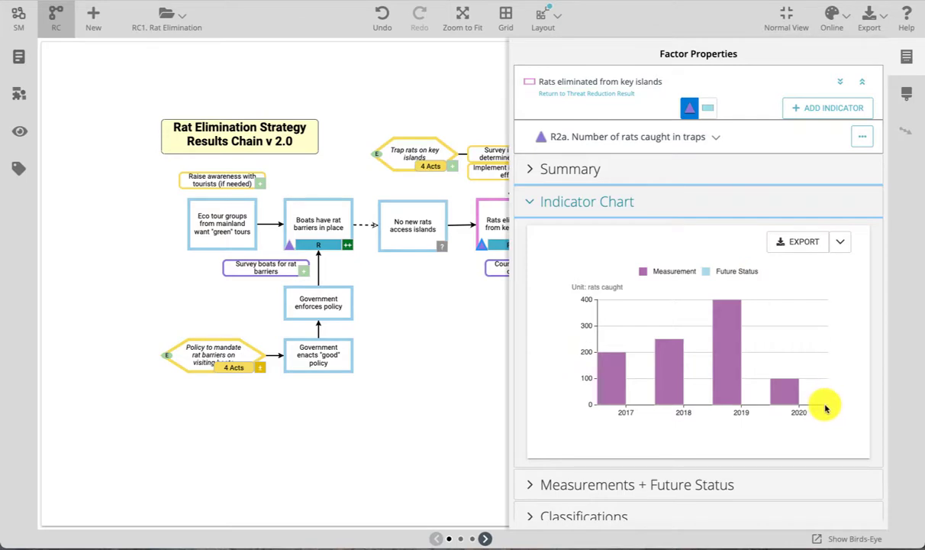
{"action": "left_click", "coordinate": [531, 201]}
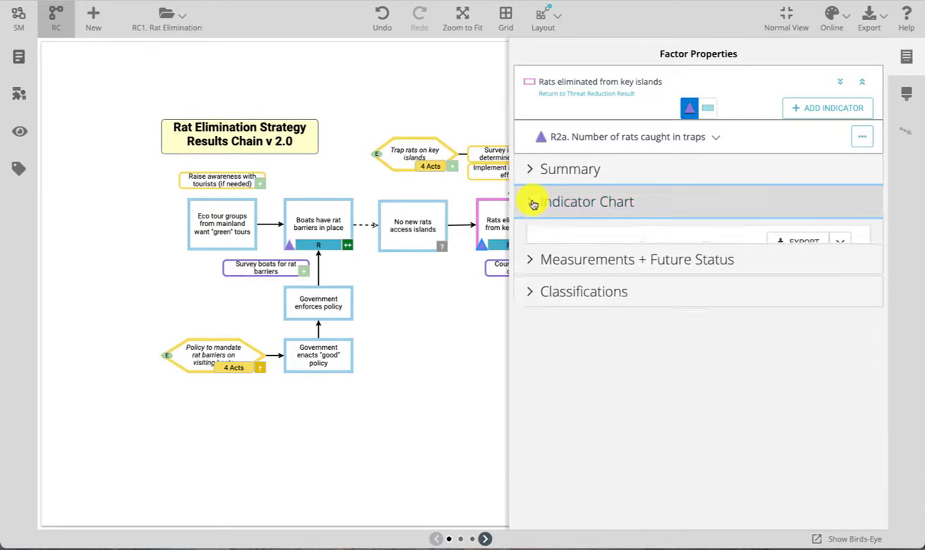
{"action": "left_click", "coordinate": [527, 241]}
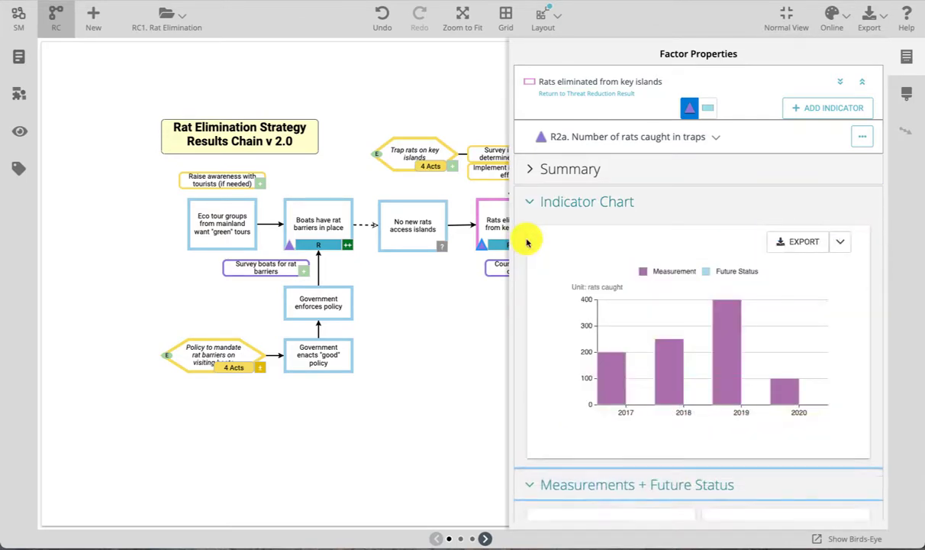
{"action": "left_click", "coordinate": [523, 196]}
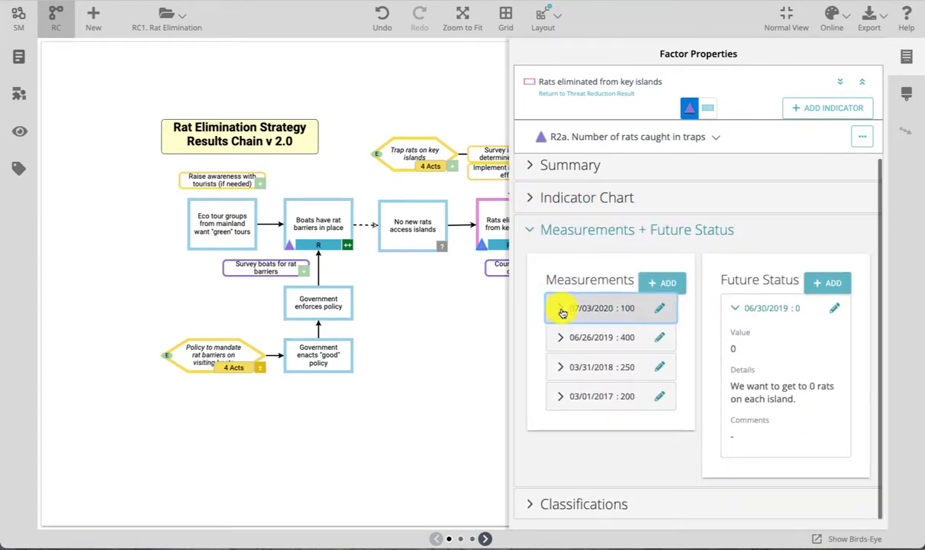
{"action": "scroll", "coordinate": [562, 313], "scroll_direction": "down", "scroll_amount": 1}
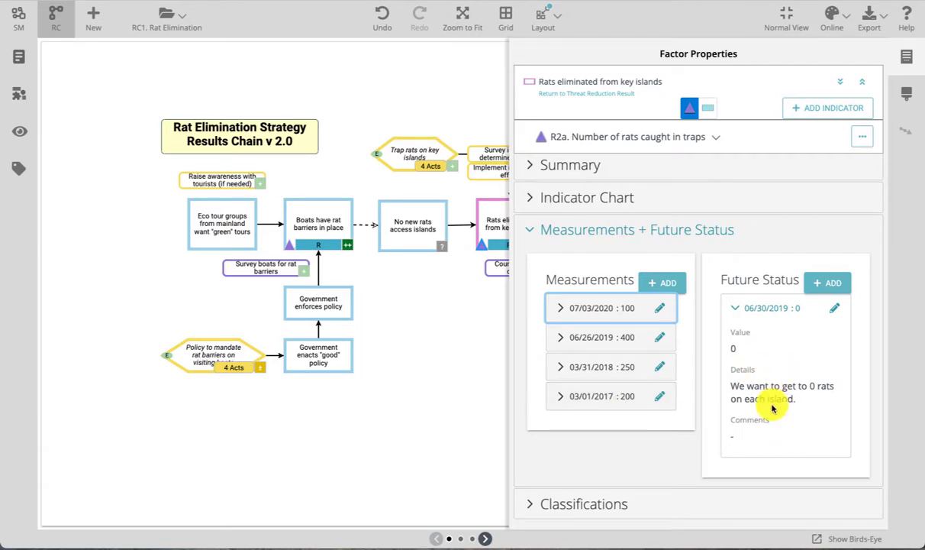
{"action": "key", "text": "Escape"}
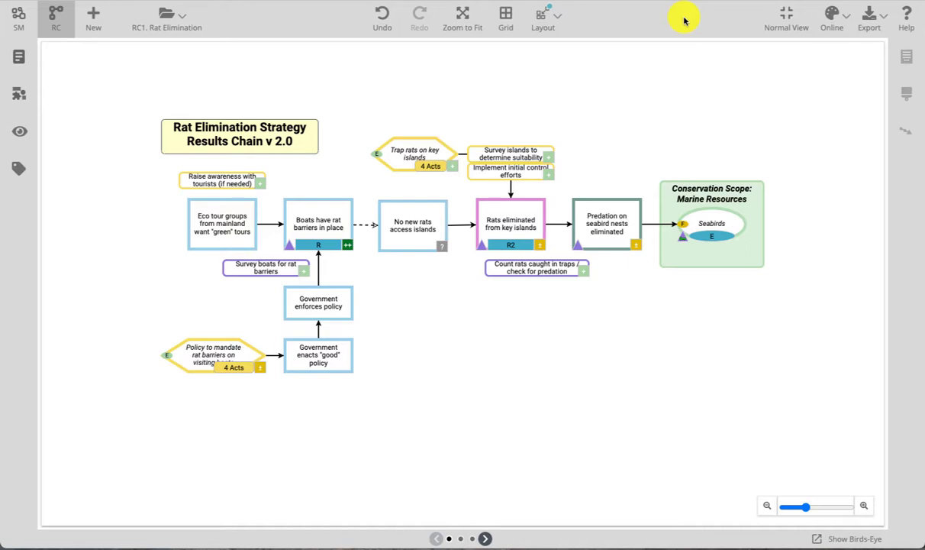
{"action": "left_click", "coordinate": [714, 220]}
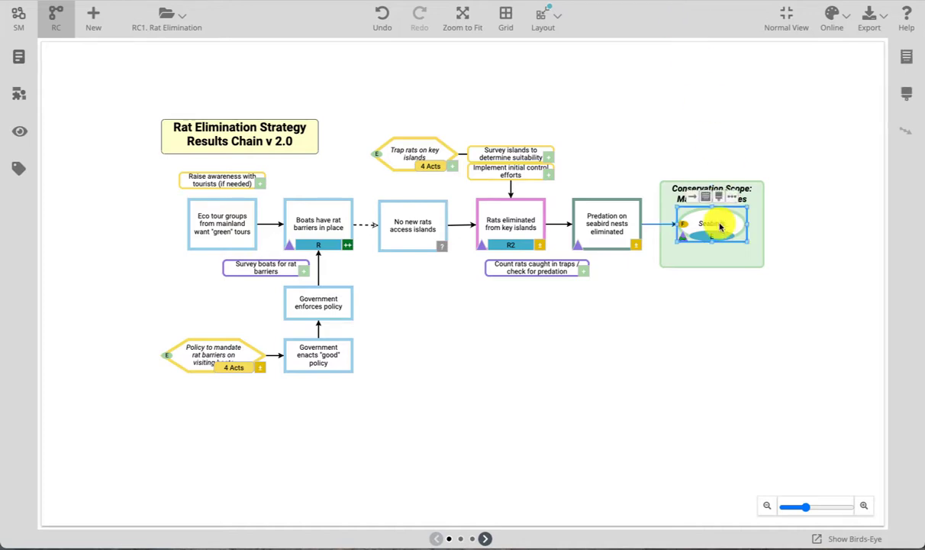
{"action": "left_click", "coordinate": [707, 204]}
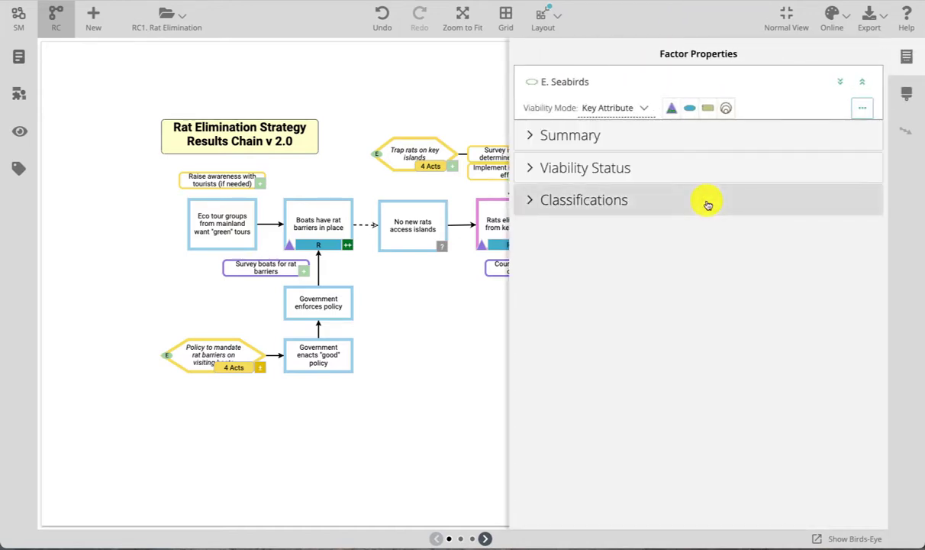
{"action": "left_click", "coordinate": [533, 169]}
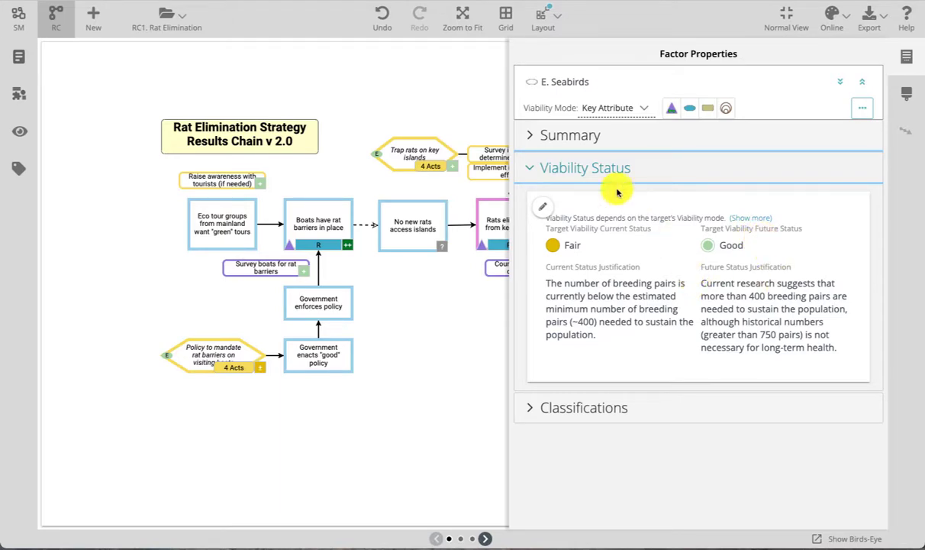
{"action": "left_click", "coordinate": [522, 164]}
{"action": "left_click", "coordinate": [432, 101]}
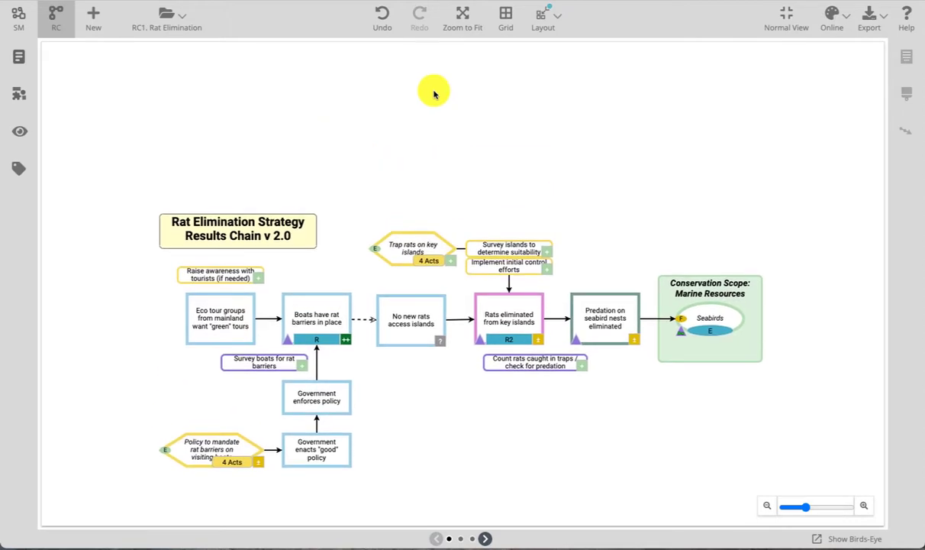
Step: Leave full screen, go to the Progress area, and expand every level of the Action Tracking tree
{"action": "left_click", "coordinate": [789, 19]}
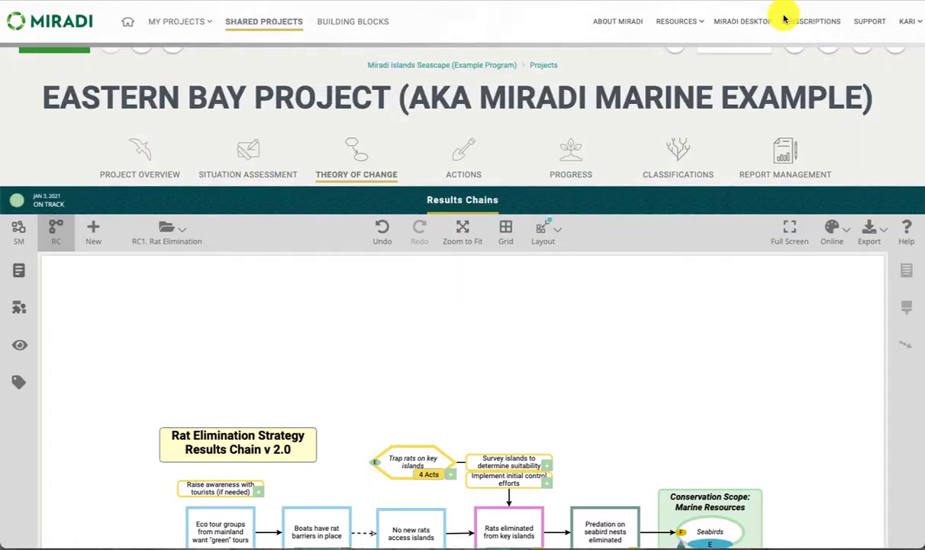
{"action": "left_click", "coordinate": [582, 172]}
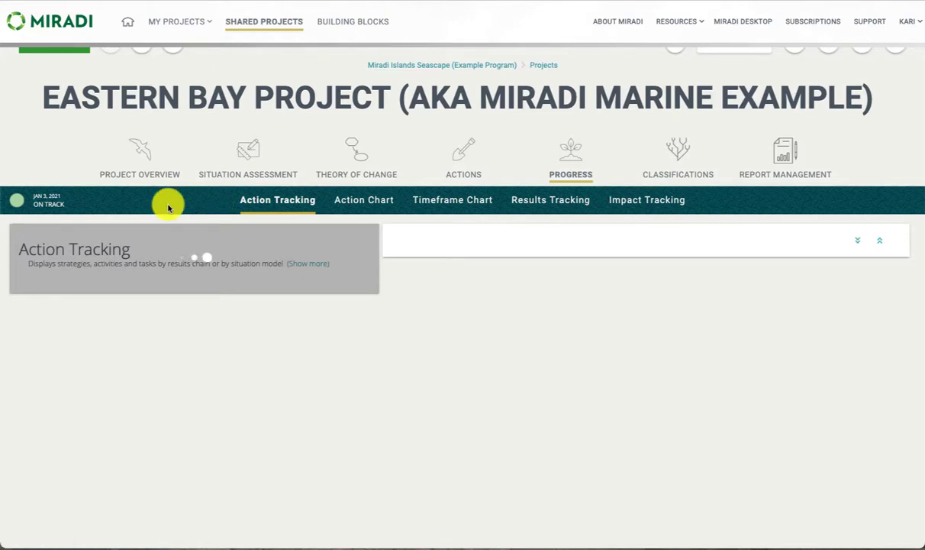
{"action": "scroll", "coordinate": [167, 203], "scroll_direction": "down", "scroll_amount": 1}
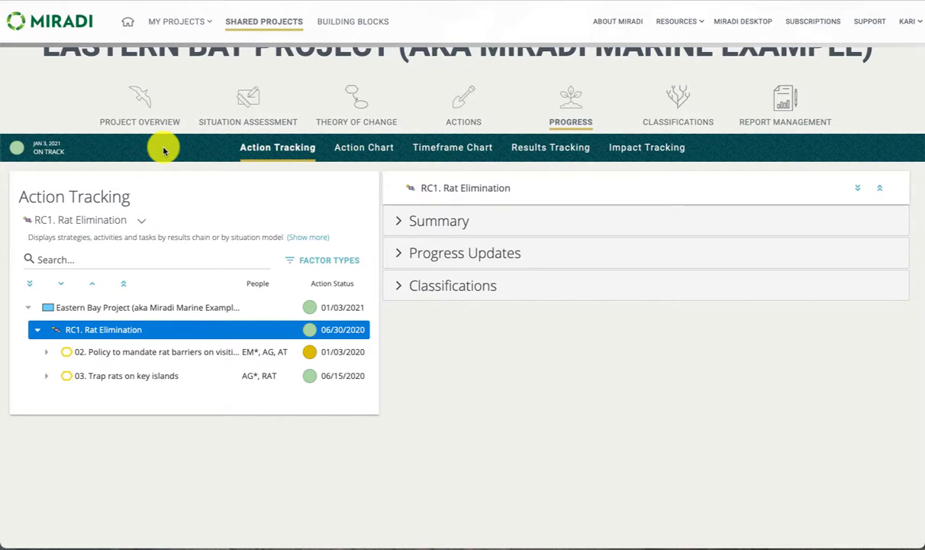
{"action": "left_click", "coordinate": [35, 288]}
{"action": "scroll", "coordinate": [129, 337], "scroll_direction": "down", "scroll_amount": 2}
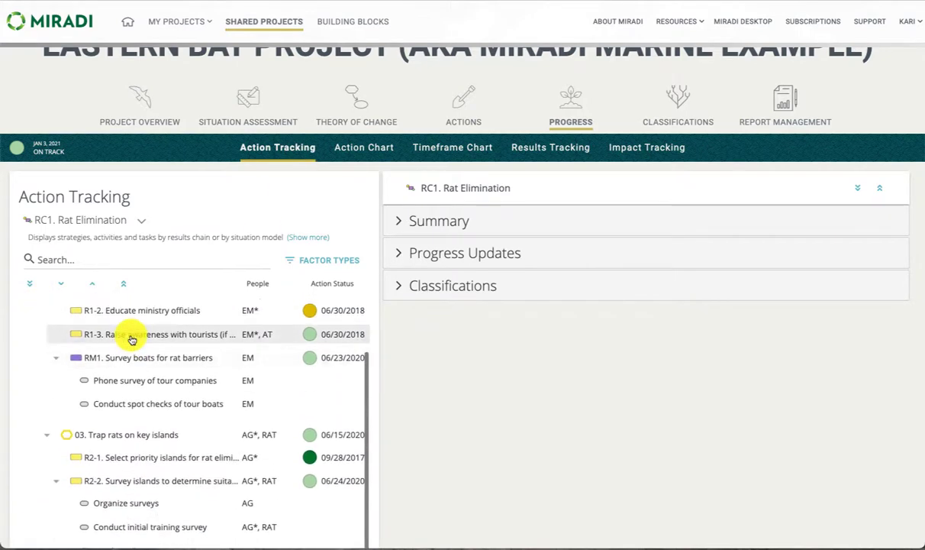
{"action": "scroll", "coordinate": [512, 388], "scroll_direction": "down", "scroll_amount": 2}
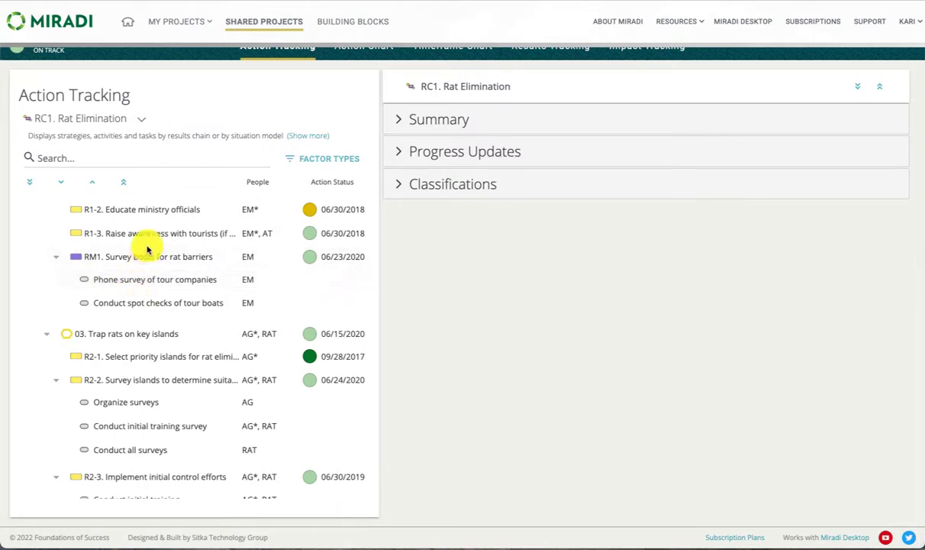
{"action": "scroll", "coordinate": [148, 249], "scroll_direction": "up", "scroll_amount": 2}
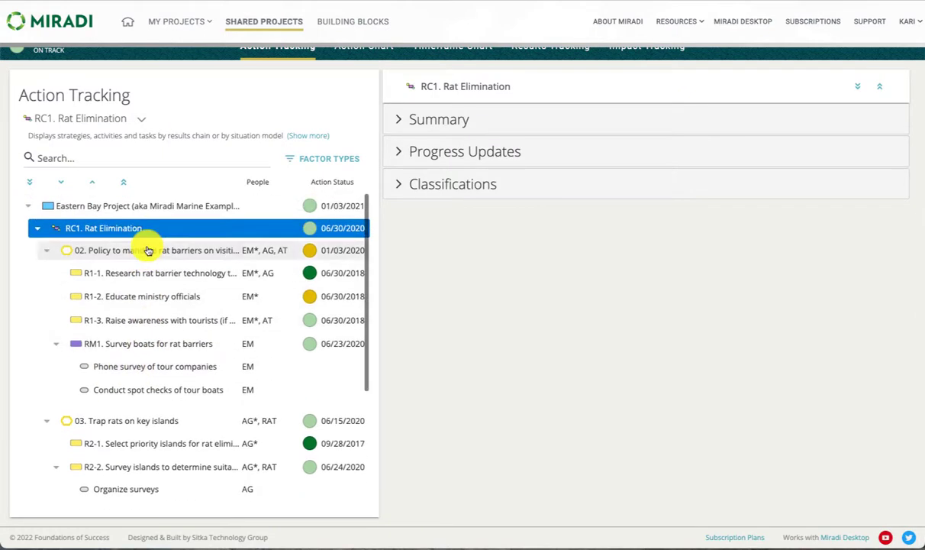
Step: Review the rat barrier policy strategy's progress updates and switch to Results Tracking
{"action": "left_click", "coordinate": [309, 255]}
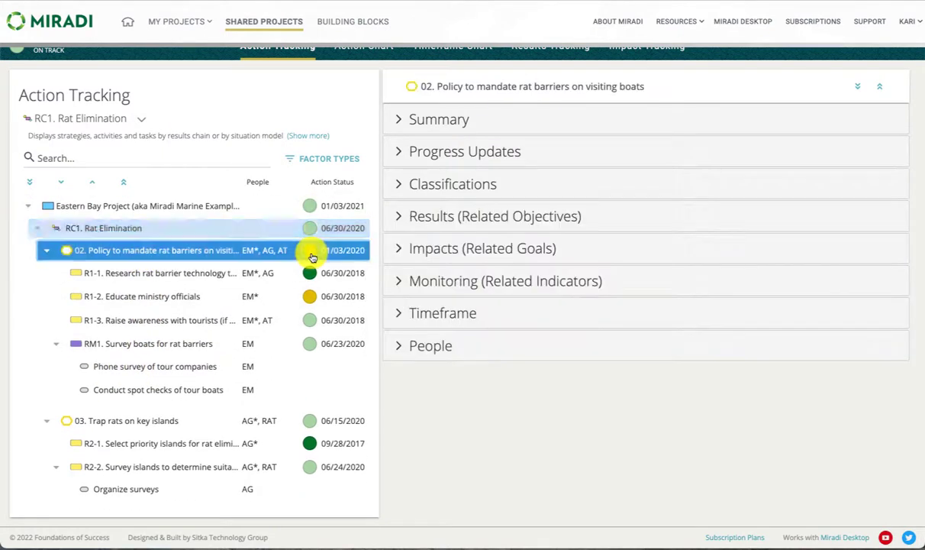
{"action": "left_click", "coordinate": [396, 159]}
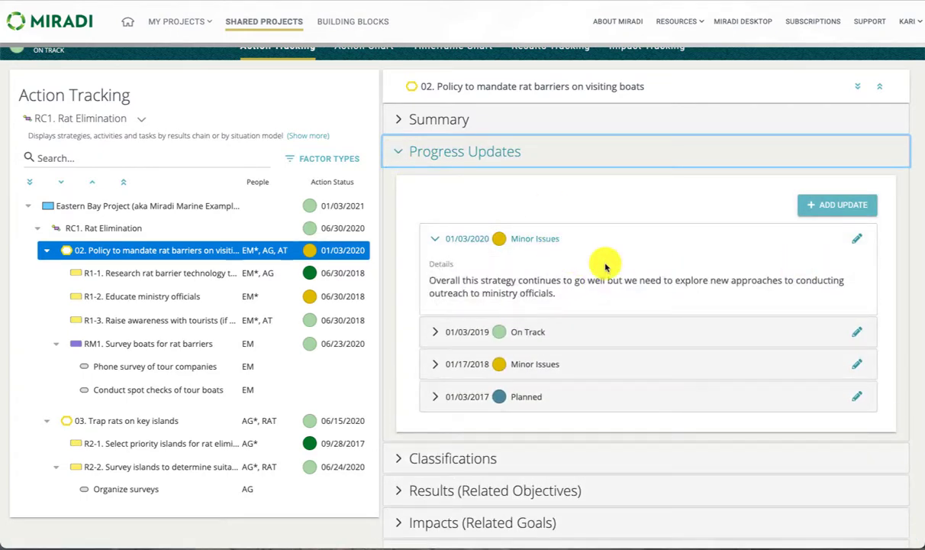
{"action": "left_click", "coordinate": [401, 153]}
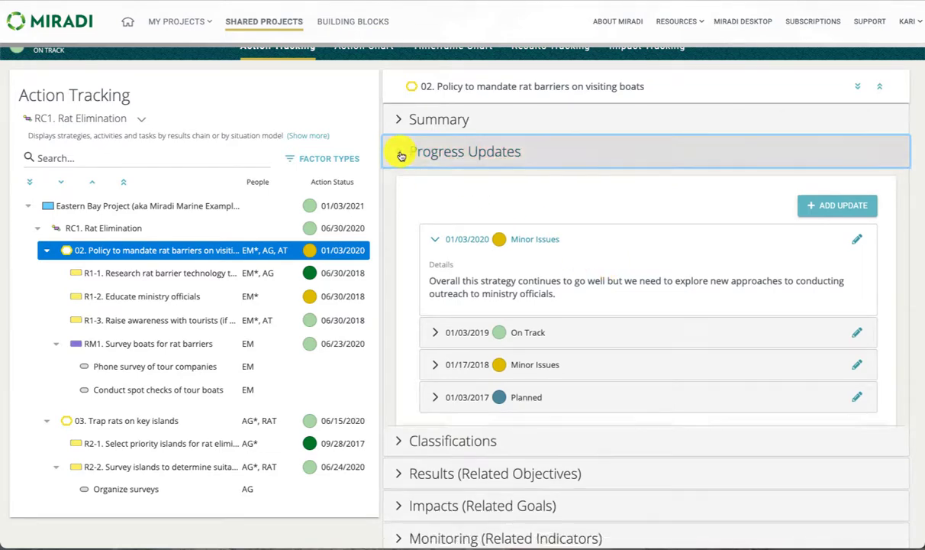
{"action": "left_click", "coordinate": [556, 48]}
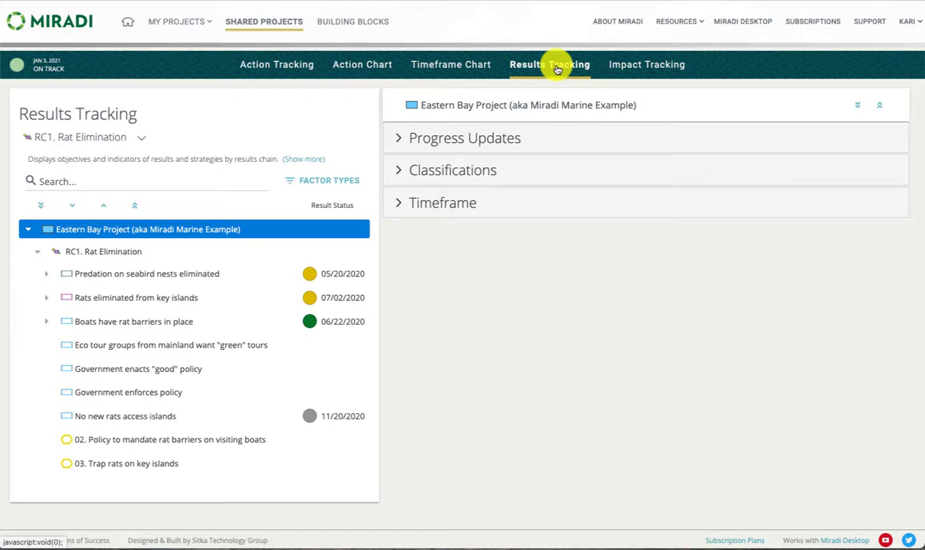
Step: Review the update history of Rats eliminated from key islands and R2's progress percent updates
{"action": "left_click", "coordinate": [78, 297]}
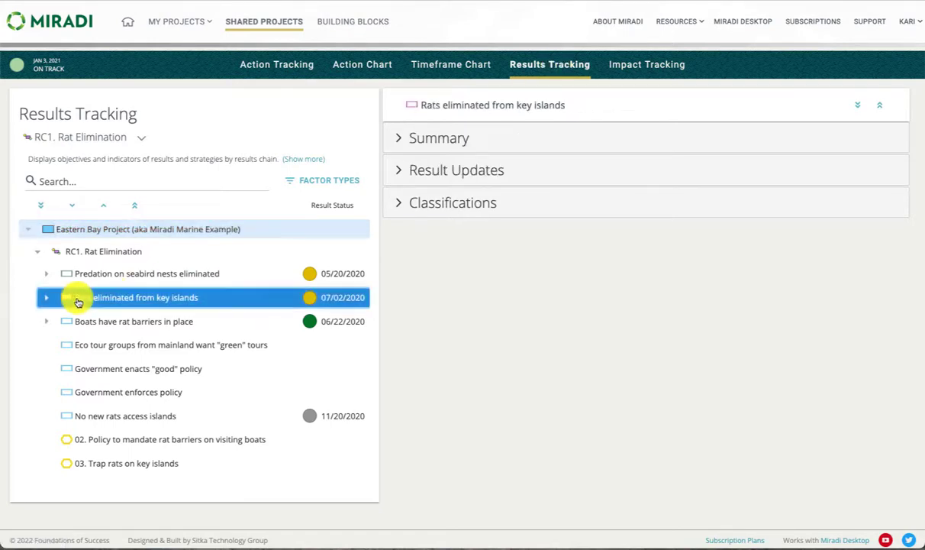
{"action": "left_click", "coordinate": [399, 177]}
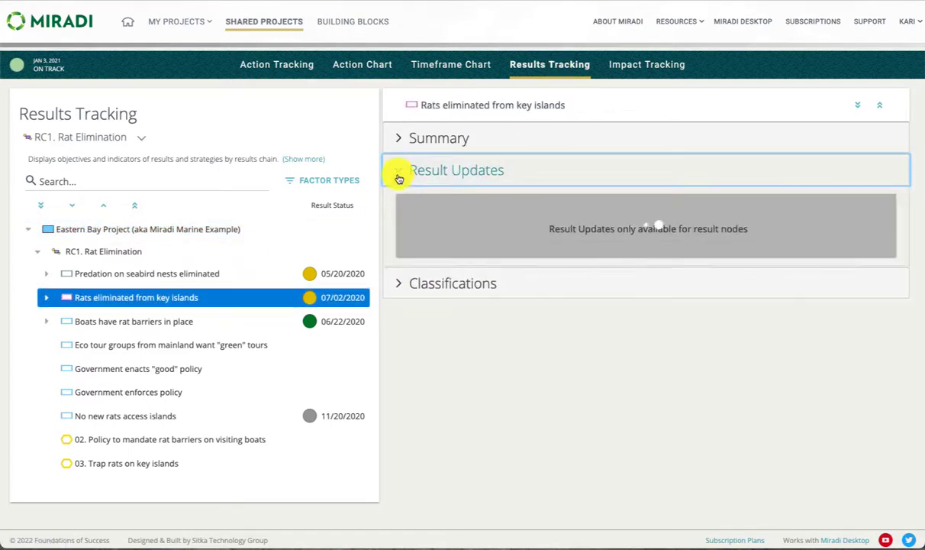
{"action": "left_click", "coordinate": [45, 321]}
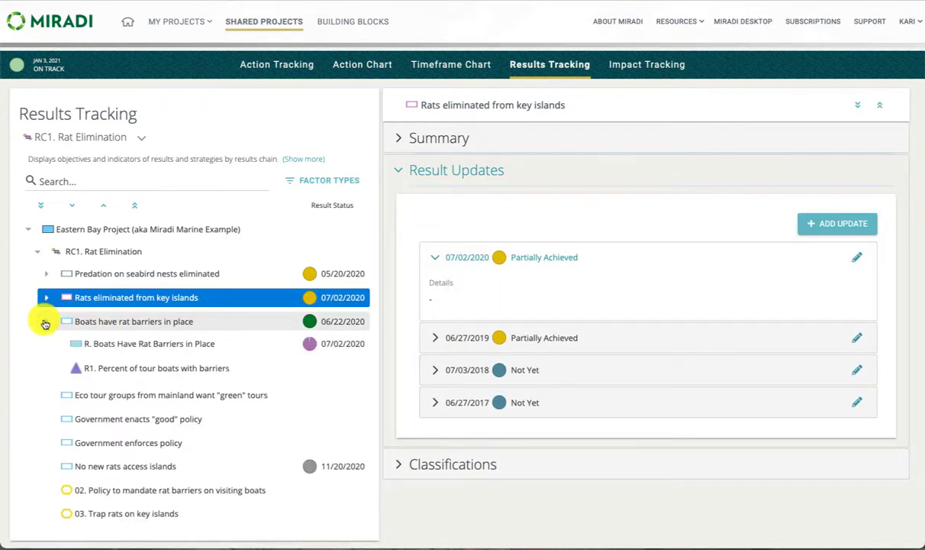
{"action": "left_click", "coordinate": [46, 297]}
{"action": "left_click", "coordinate": [117, 321]}
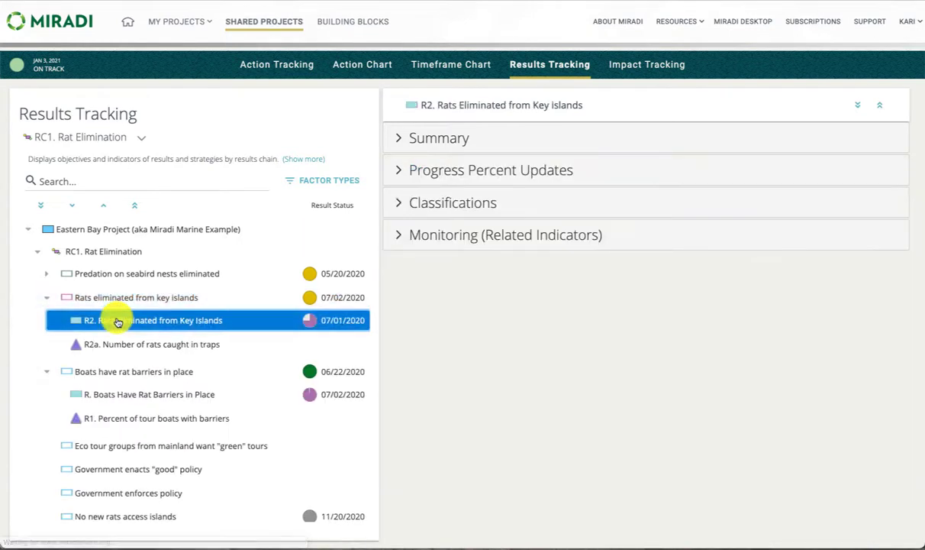
{"action": "left_click", "coordinate": [396, 178]}
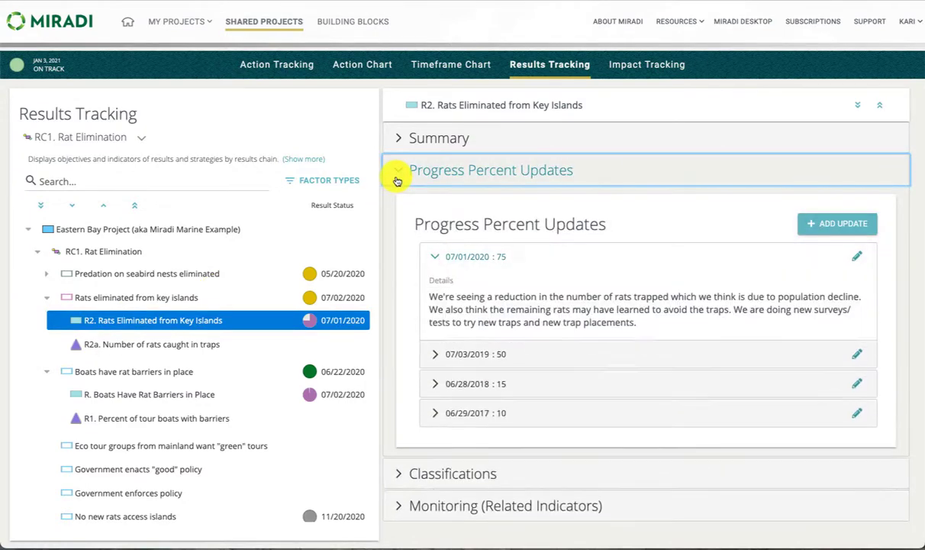
Step: Inspect the R2a rats-caught indicator chart and measurements, then switch to Impact Tracking
{"action": "left_click", "coordinate": [165, 349]}
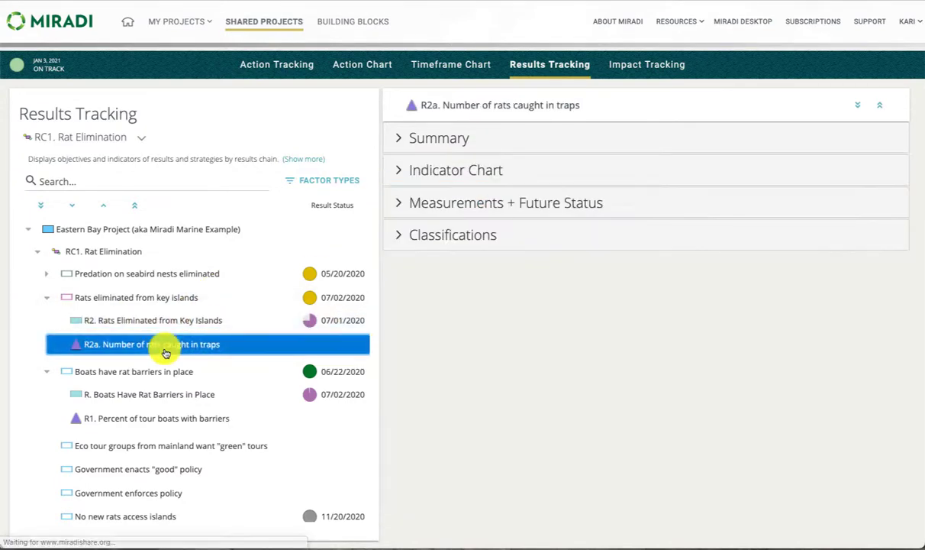
{"action": "left_click", "coordinate": [387, 203]}
{"action": "scroll", "coordinate": [490, 229], "scroll_direction": "down", "scroll_amount": 3}
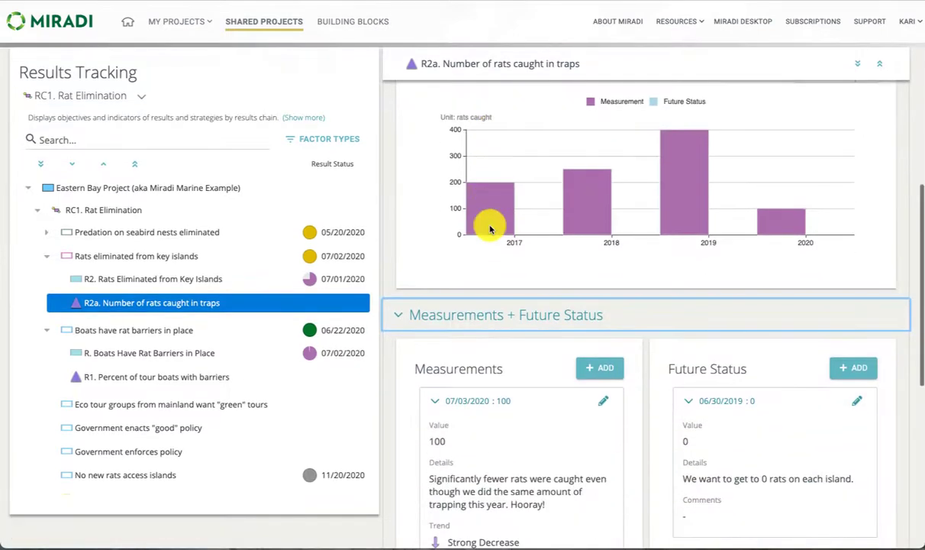
{"action": "left_click", "coordinate": [660, 62]}
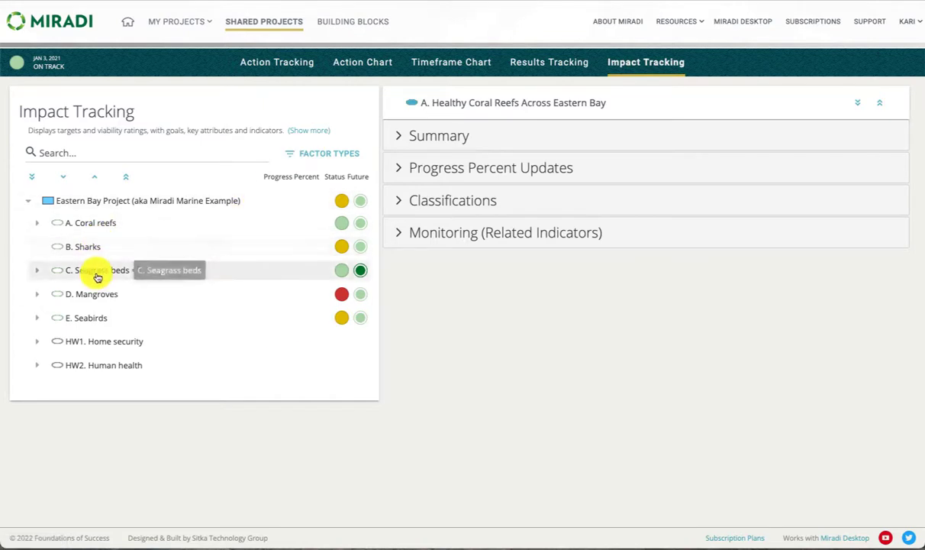
Step: Review the E. Seabirds target and its Healthy Nesting Seabird Populations goal progress percent updates
{"action": "left_click", "coordinate": [90, 317]}
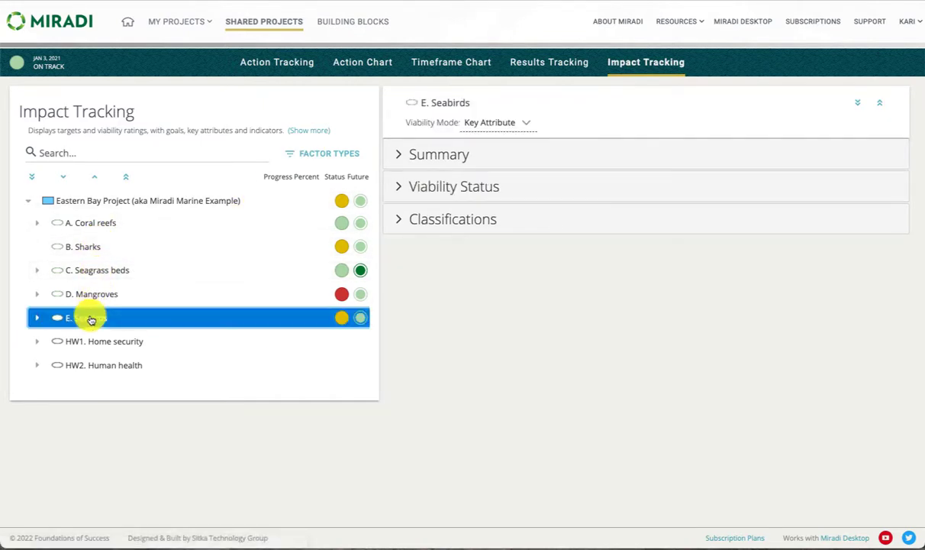
{"action": "left_click", "coordinate": [37, 318]}
{"action": "left_click", "coordinate": [91, 338]}
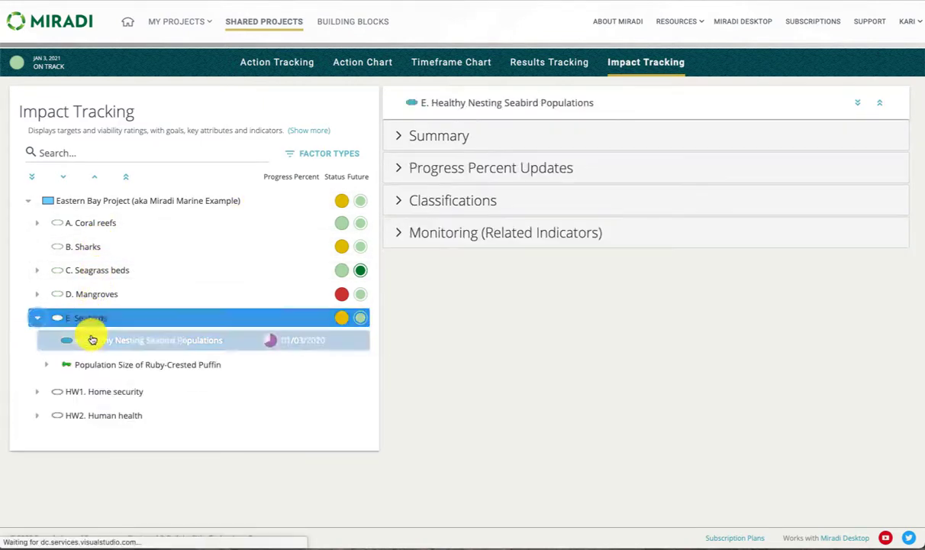
{"action": "left_click", "coordinate": [402, 167]}
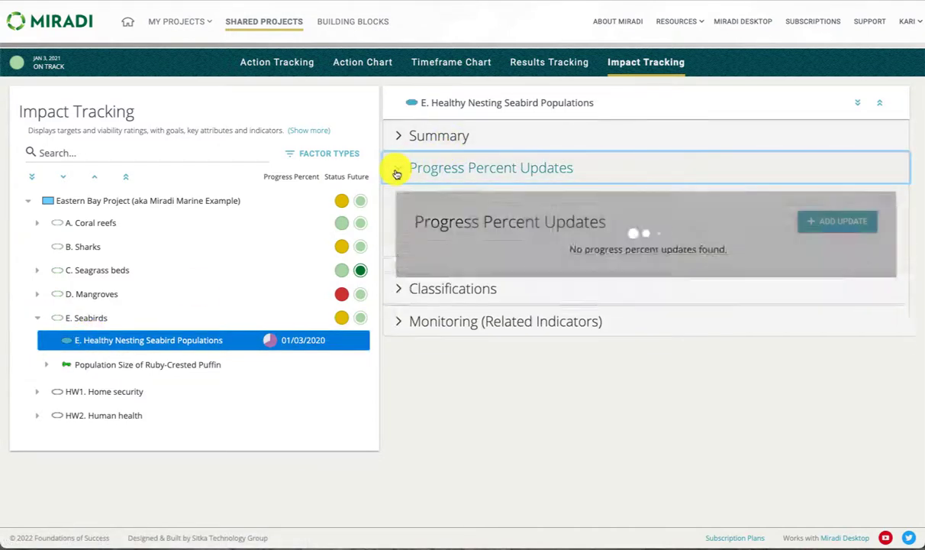
Step: Inspect the ruby-crested puffin indicator E1's measurements and future status
{"action": "left_click", "coordinate": [141, 366]}
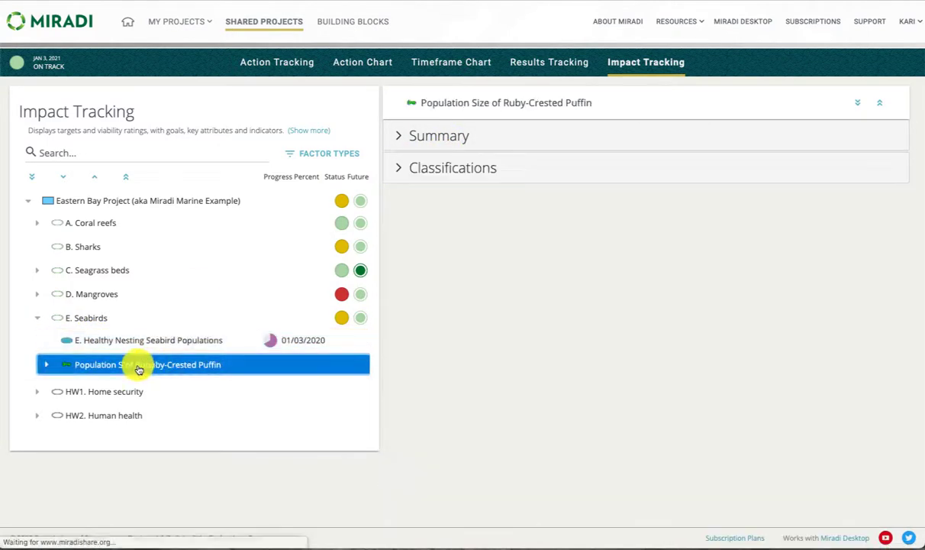
{"action": "left_click", "coordinate": [45, 365]}
{"action": "left_click", "coordinate": [139, 383]}
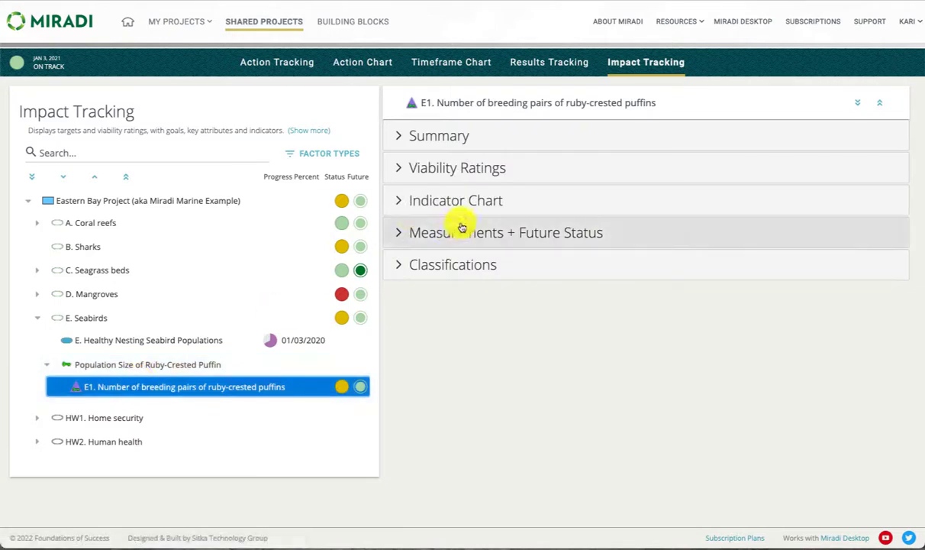
{"action": "left_click", "coordinate": [401, 233]}
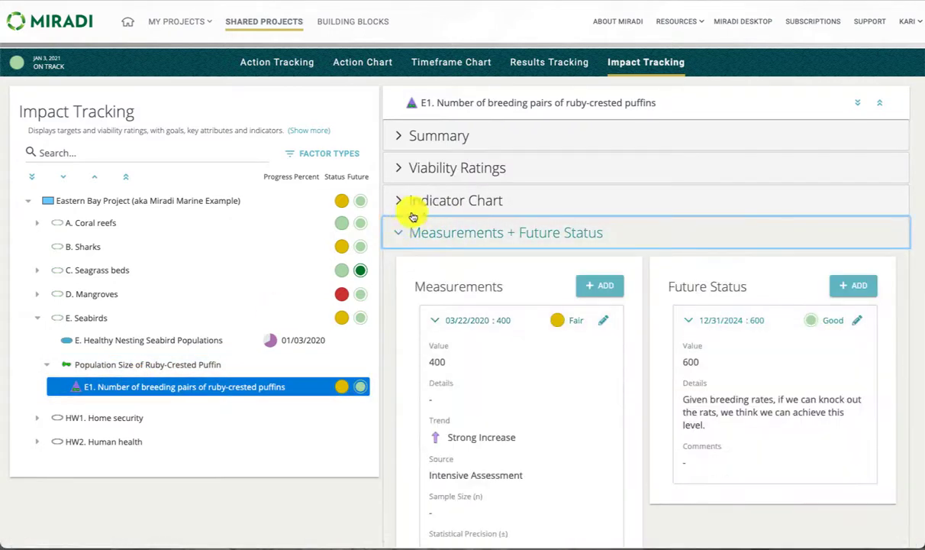
{"action": "left_click", "coordinate": [437, 322]}
{"action": "scroll", "coordinate": [311, 499], "scroll_direction": "down", "scroll_amount": 1}
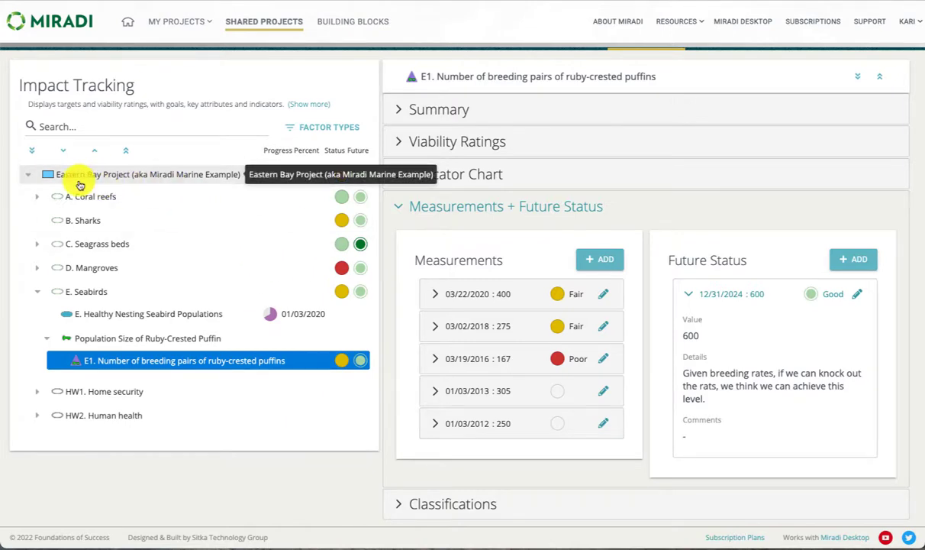
Step: Check the Eastern Bay Project's progress updates, then return to Results Tracking
{"action": "left_click", "coordinate": [122, 177]}
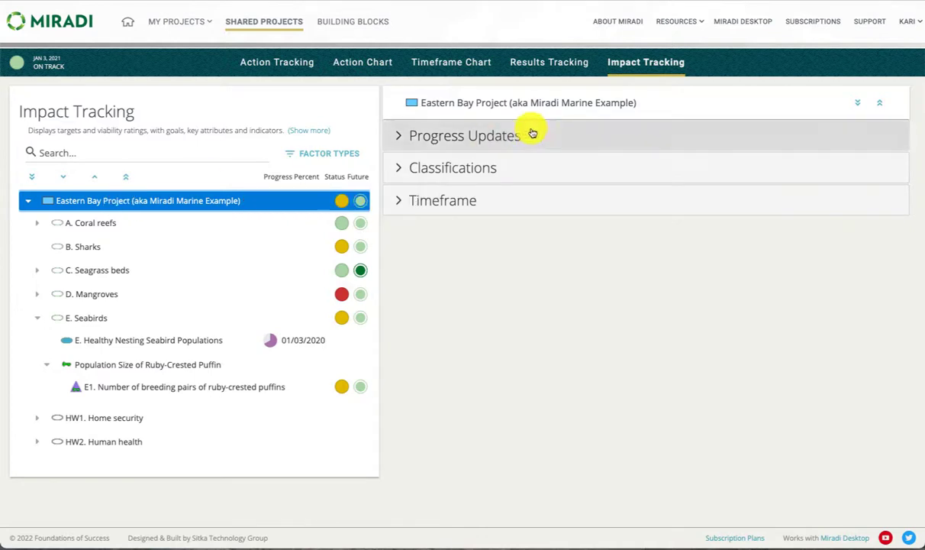
{"action": "left_click", "coordinate": [396, 135]}
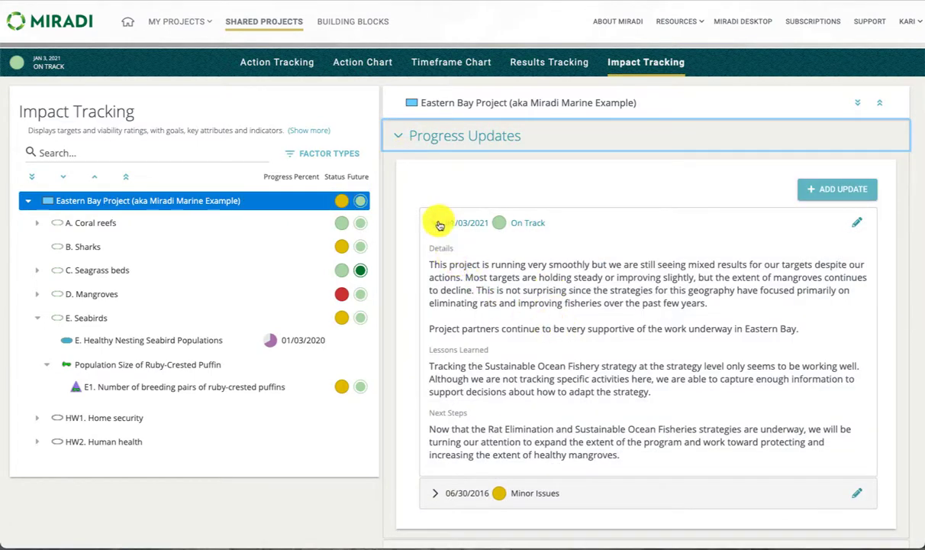
{"action": "left_click", "coordinate": [543, 68]}
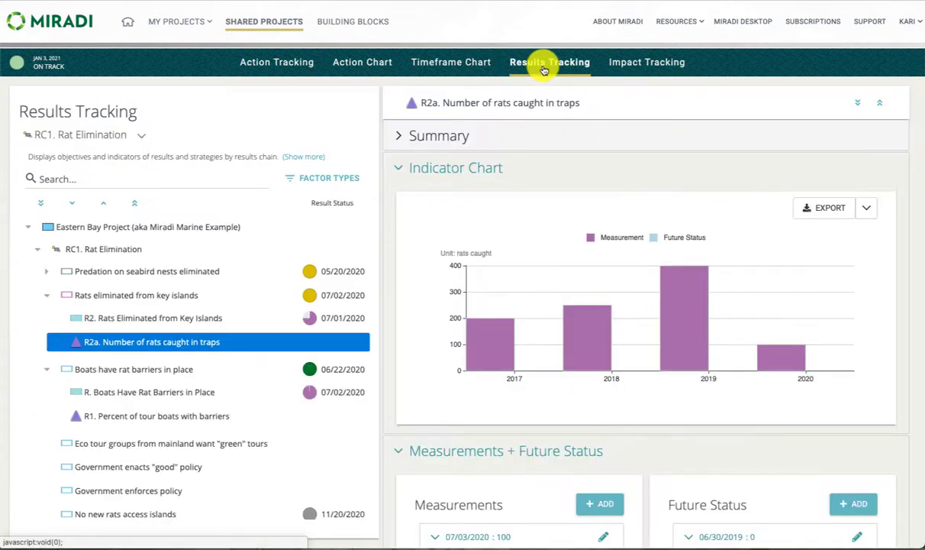
Step: Select the Eastern Bay Project row and open its Project Overview summary page
{"action": "left_click", "coordinate": [107, 228]}
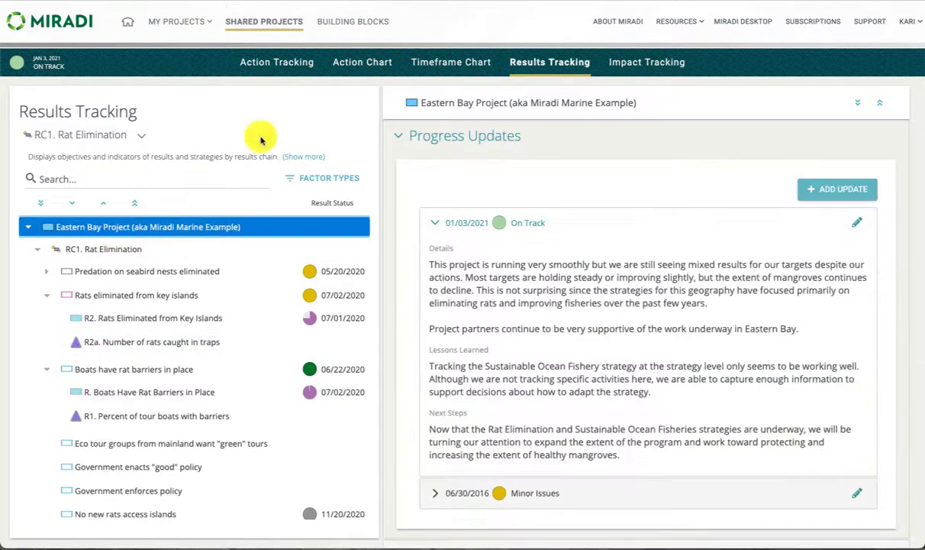
{"action": "left_click", "coordinate": [277, 62]}
{"action": "left_click", "coordinate": [150, 228]}
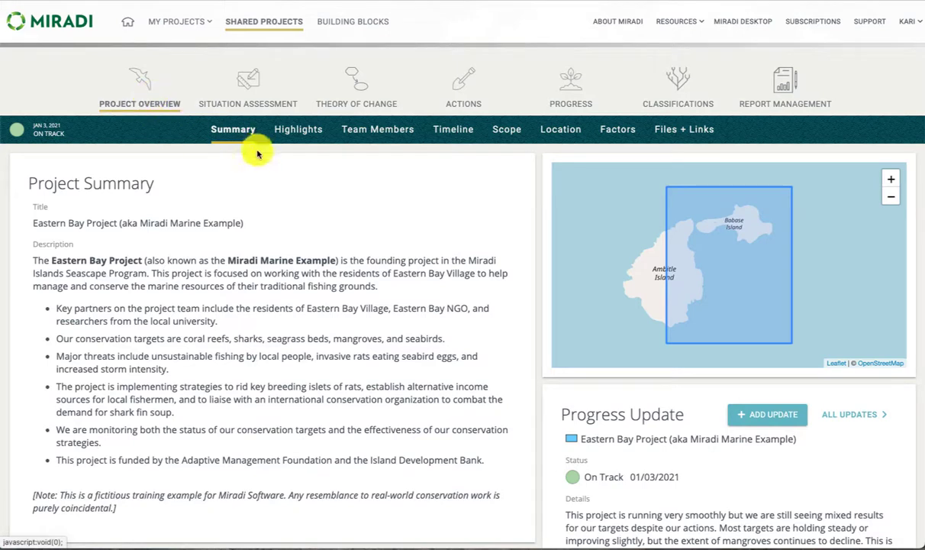
Step: Start a new Eastern Bay Project progress update dated 01/04/2022 from the Progress Update panel
{"action": "scroll", "coordinate": [536, 279], "scroll_direction": "down", "scroll_amount": 3}
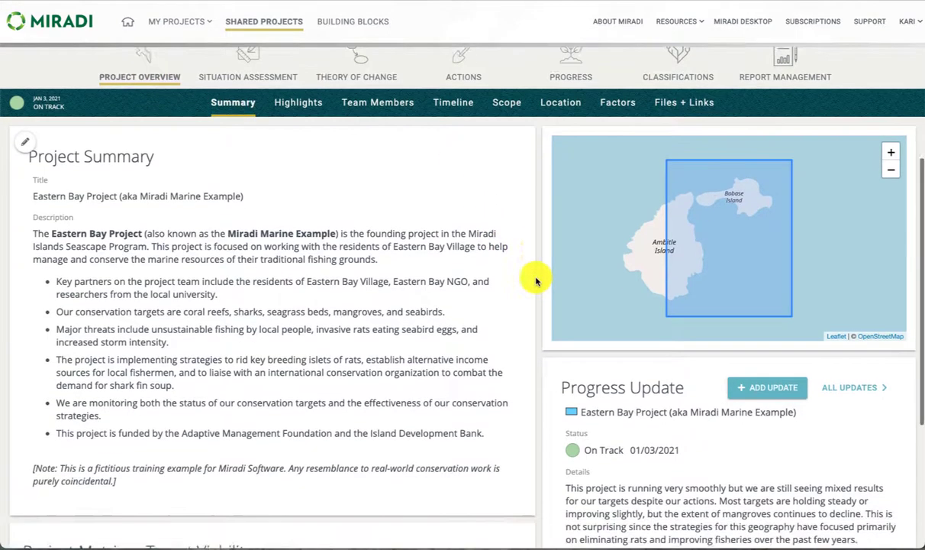
{"action": "scroll", "coordinate": [721, 401], "scroll_direction": "down", "scroll_amount": 2}
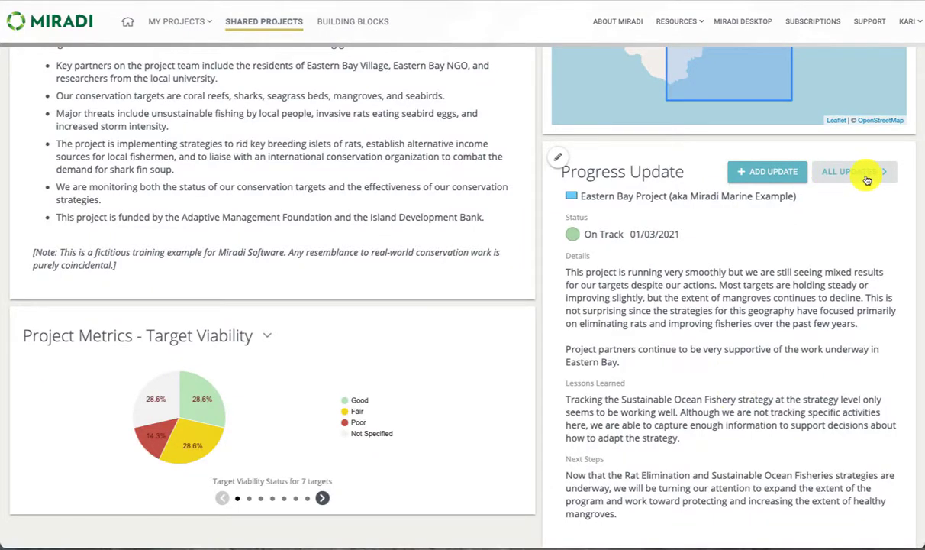
{"action": "left_click", "coordinate": [776, 166]}
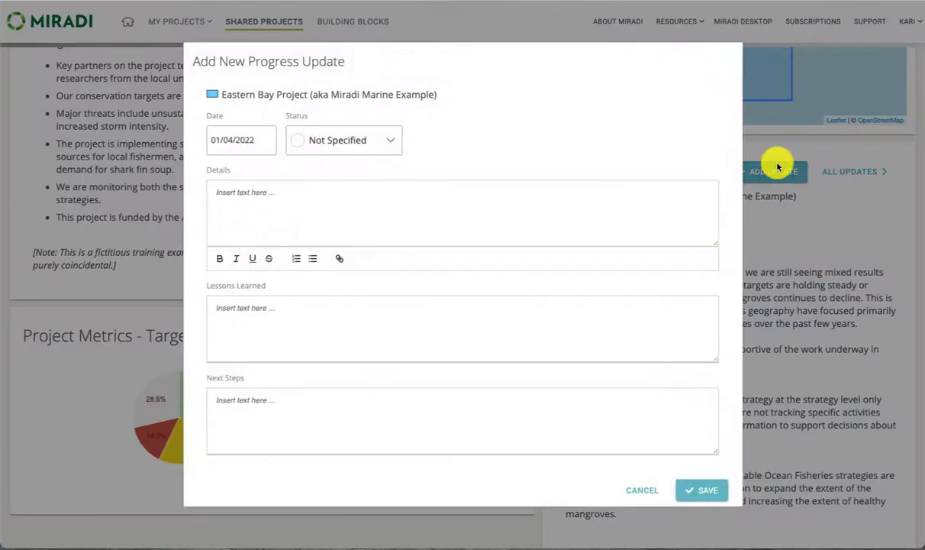